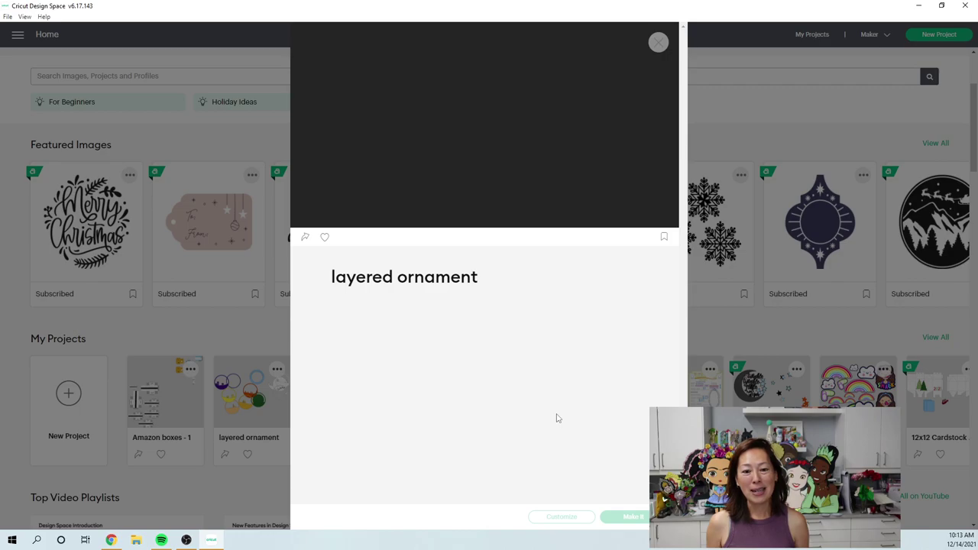
- Open the saved "layered ornament" project for customizing in place of the current canvas, and select its yellow village layer
click(567, 523)
click(505, 52)
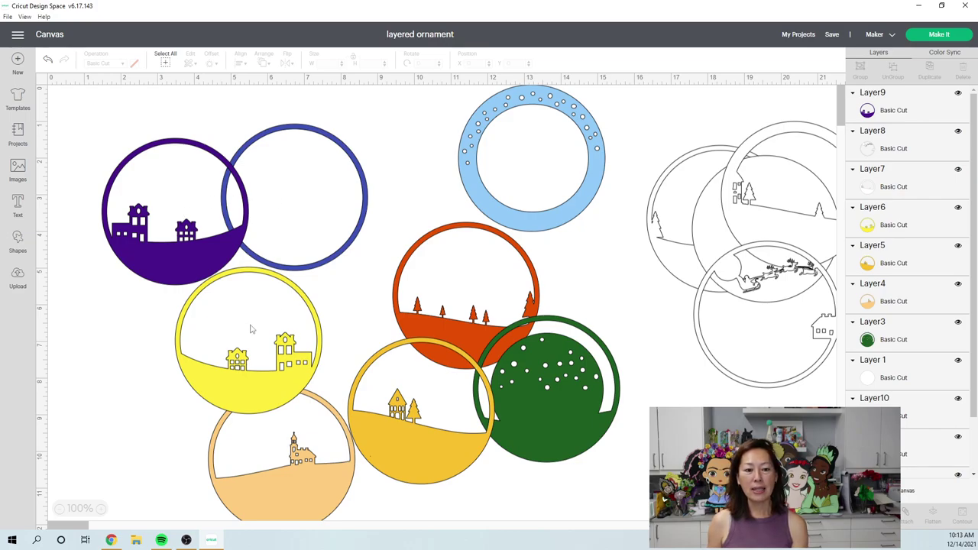
click(251, 329)
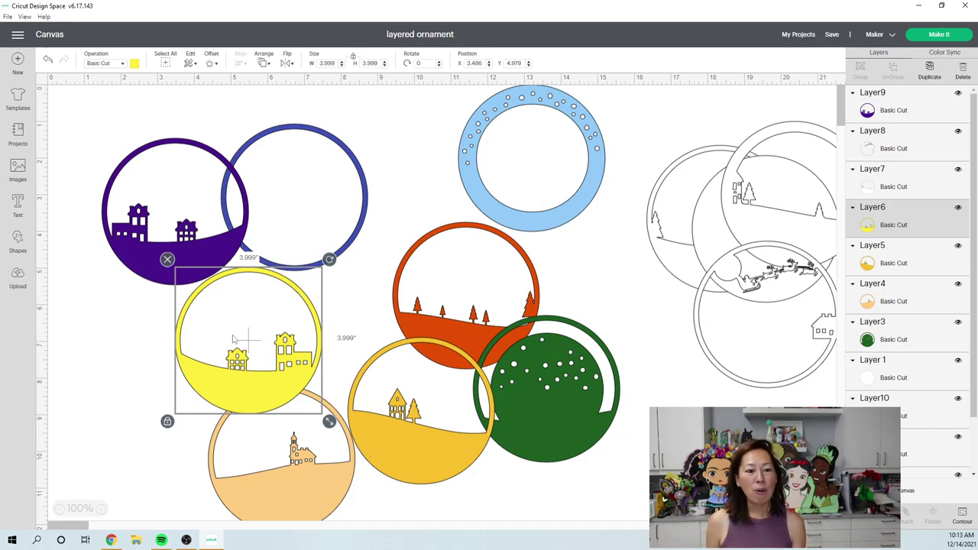
- Separate the overlapping white layers by moving the Santa sleigh layer and the house-and-trees layer away, and select the plain white circle
click(734, 293)
drag(764, 275, 590, 259)
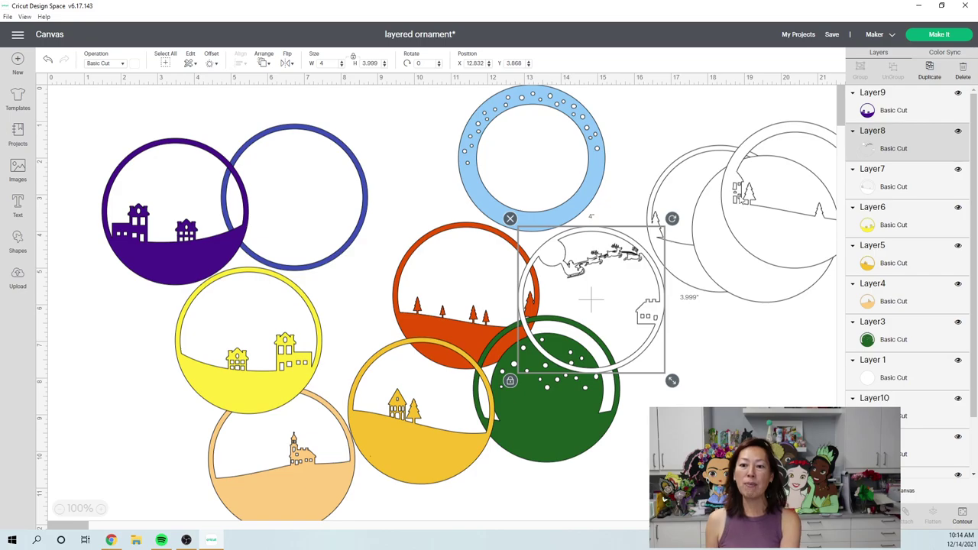
click(741, 207)
drag(746, 252, 682, 459)
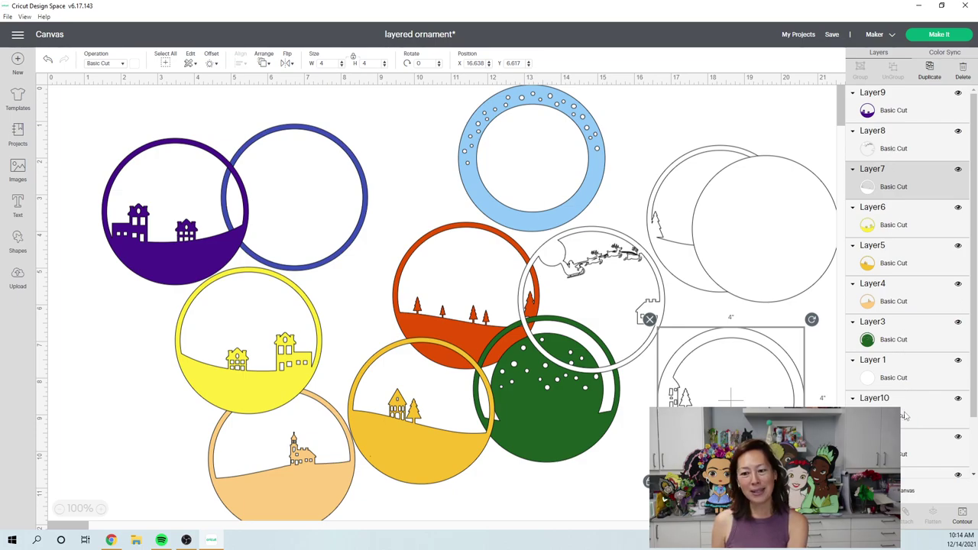
click(802, 227)
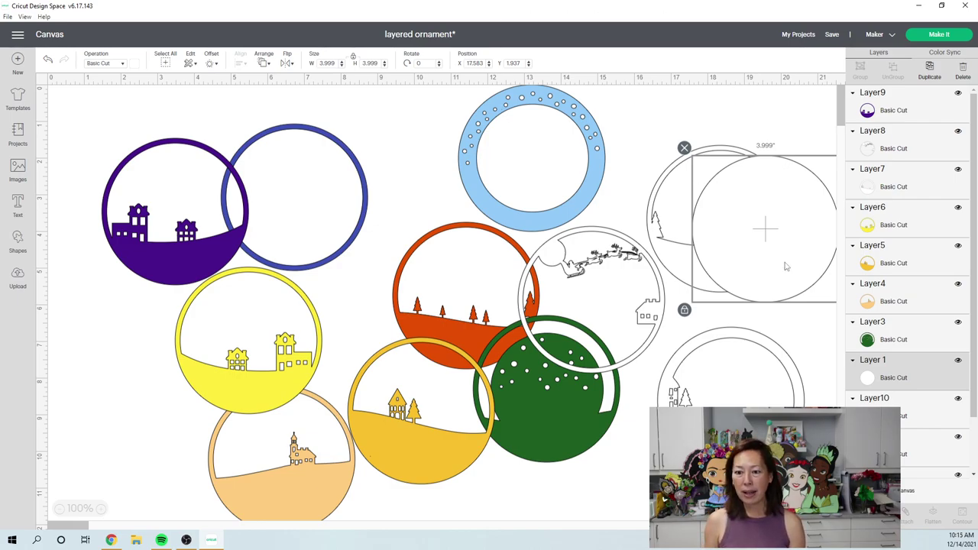
- Preview the project's cutting mats, going through mats 2 to 6 to examine how the layers are split by color
click(931, 38)
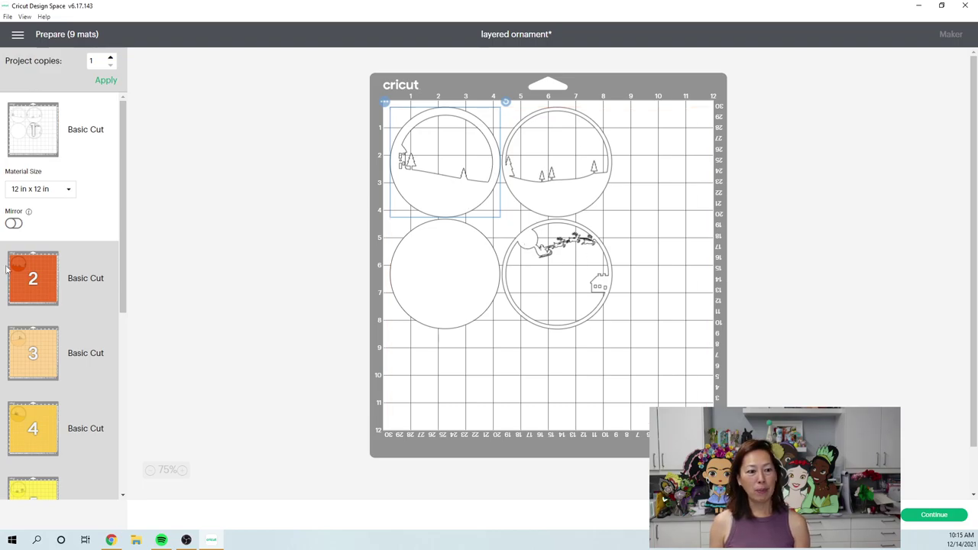
click(29, 277)
click(33, 352)
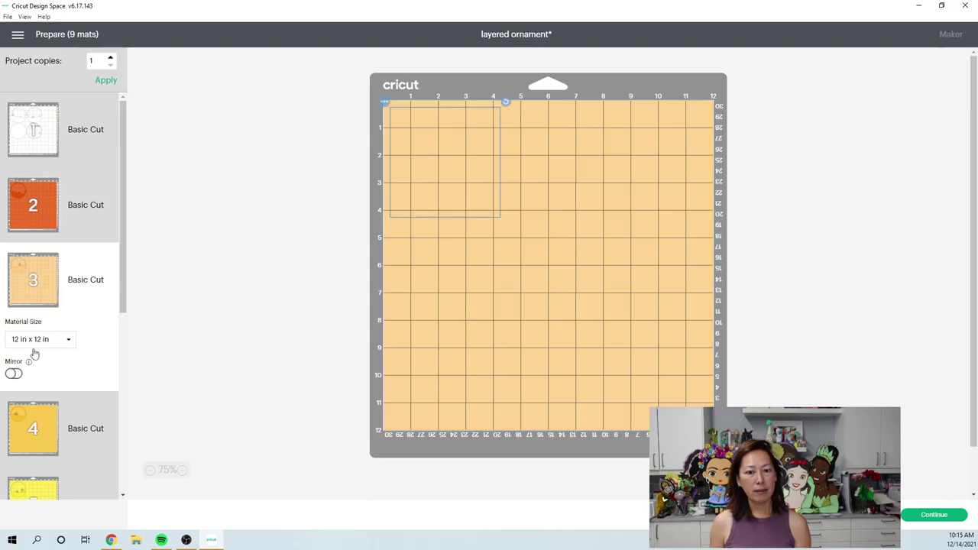
click(35, 425)
scroll(34, 397, down, 4)
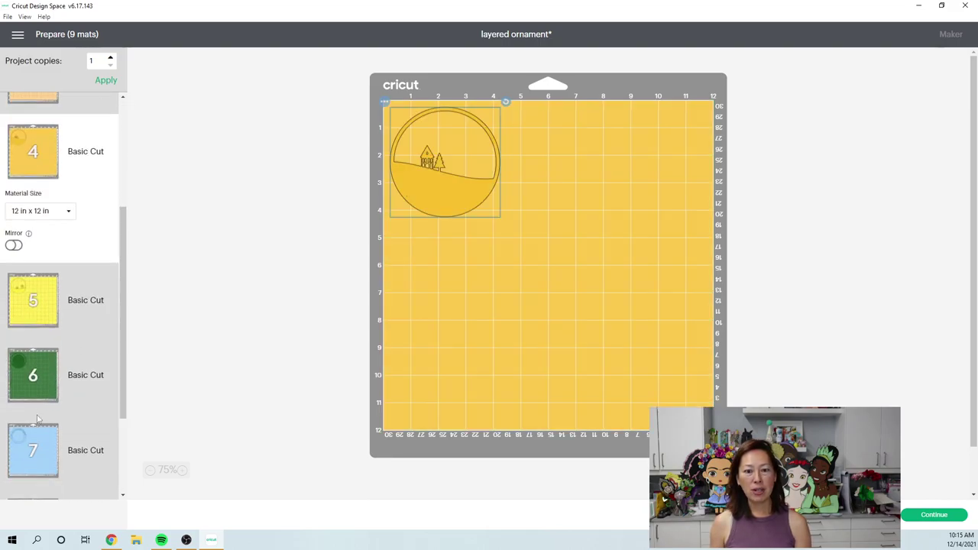
click(28, 317)
click(25, 378)
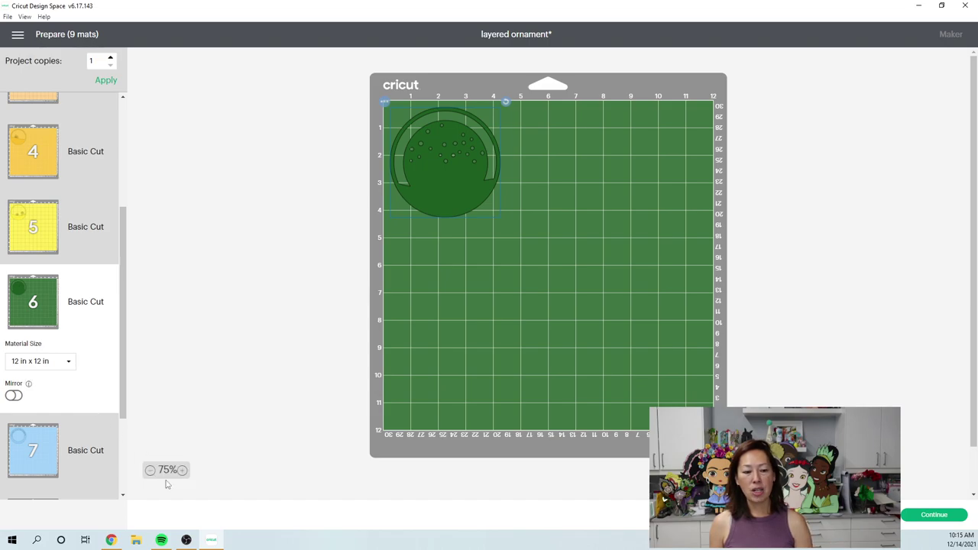
- Switch to Chrome and view the layer chart image of the Christmas Ornament 3d Layered product, ending on its main picture
click(111, 540)
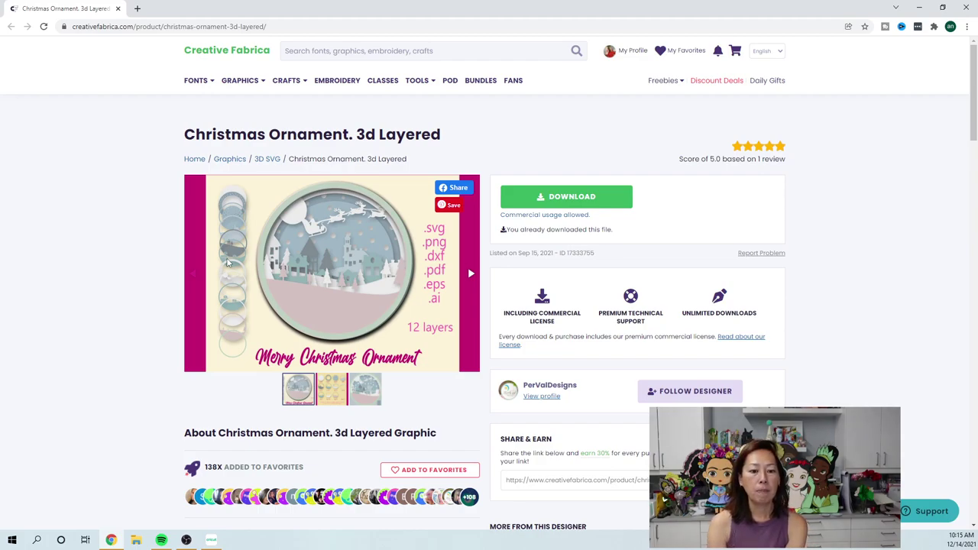
click(336, 393)
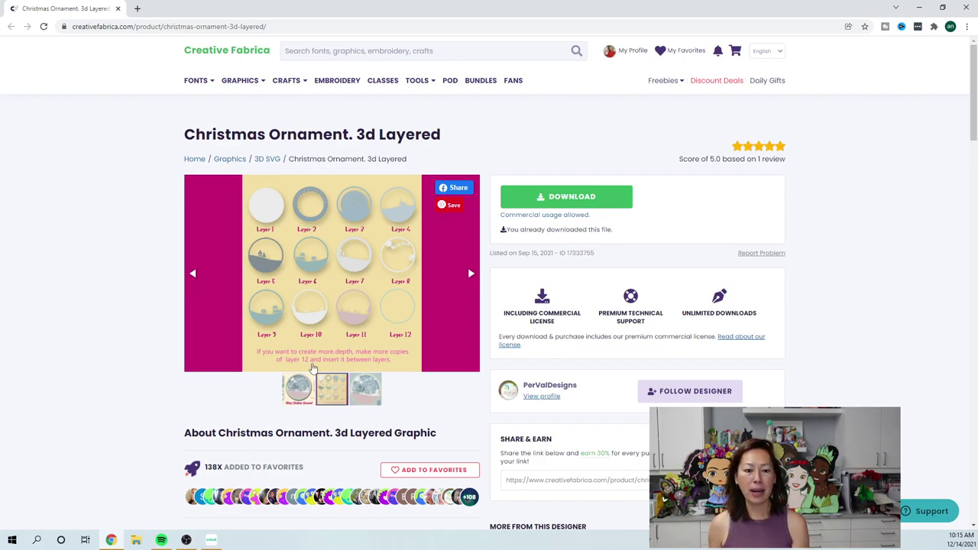
click(293, 396)
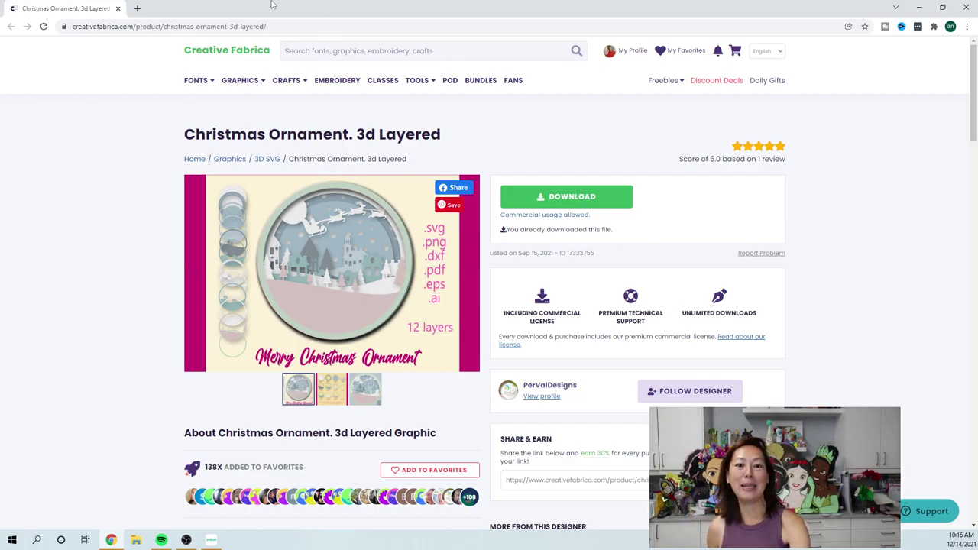
- Switch back to Cricut Design Space, move the plain white circle over towards the light blue ring, and duplicate it
click(210, 541)
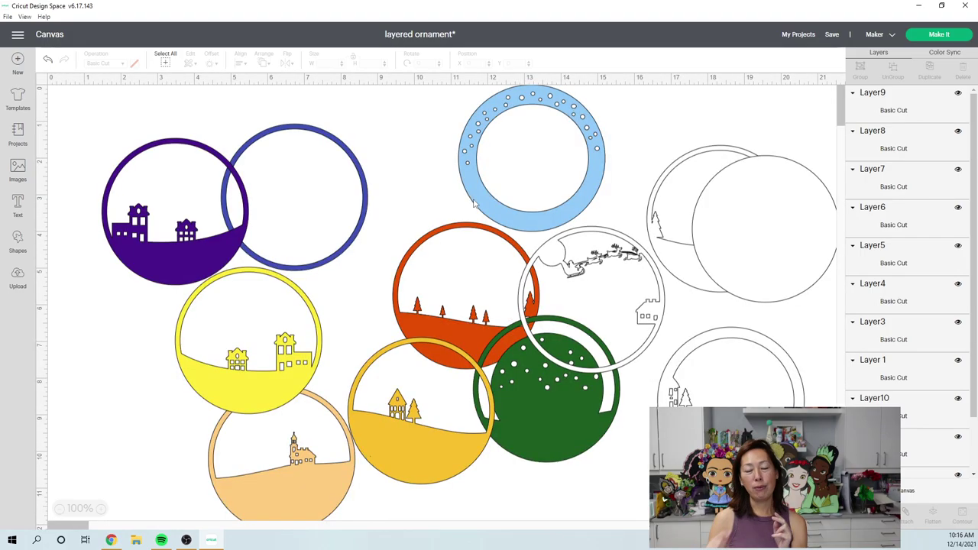
drag(792, 228, 661, 216)
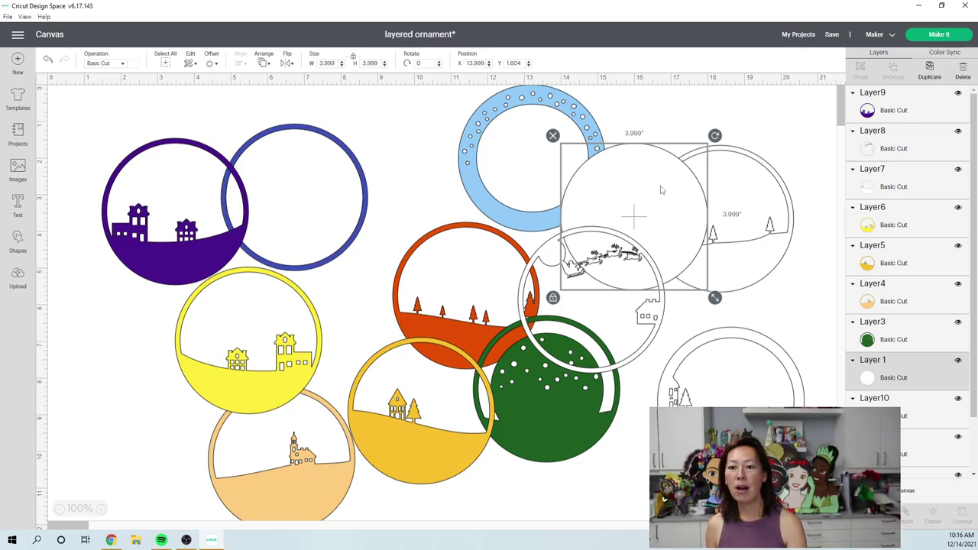
click(931, 74)
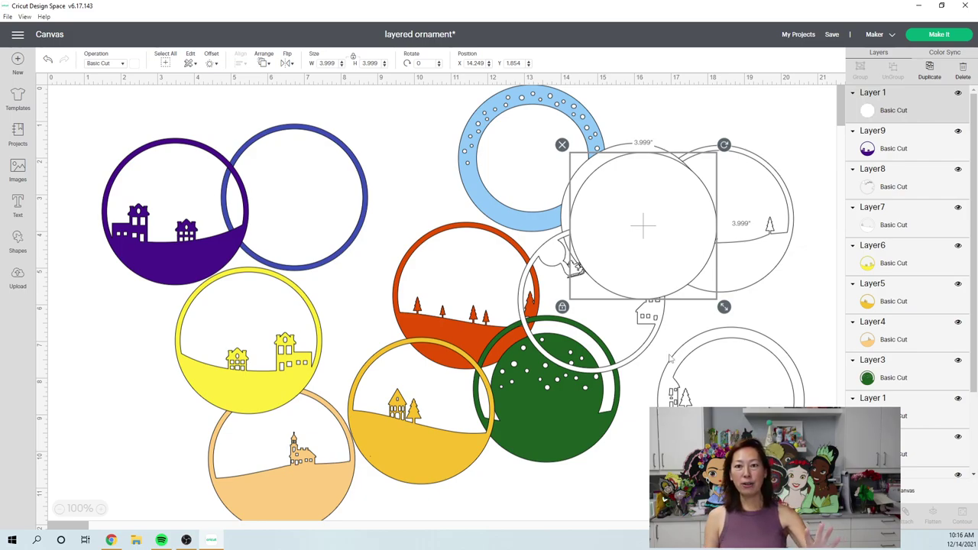
- Start a new blank project, replacing the layered ornament project without saving its changes
click(21, 60)
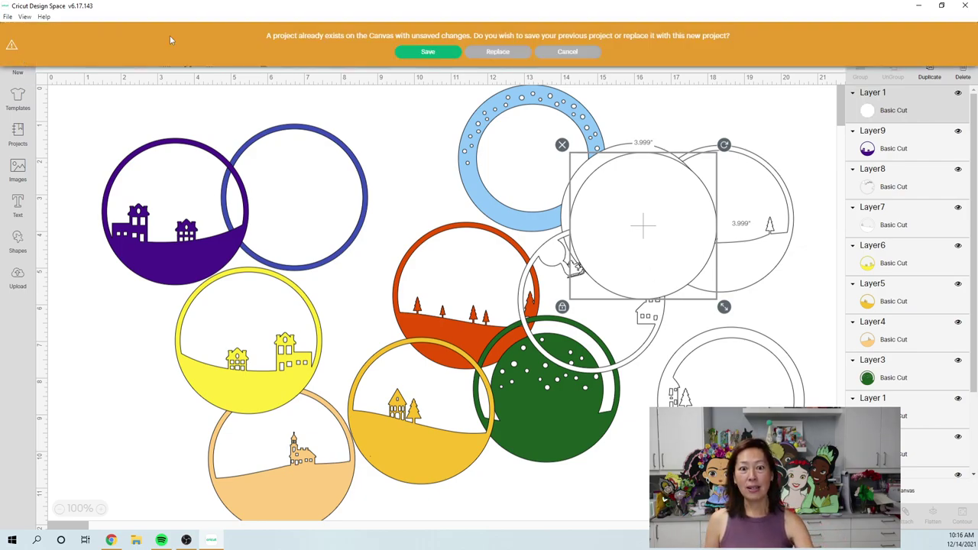
click(514, 54)
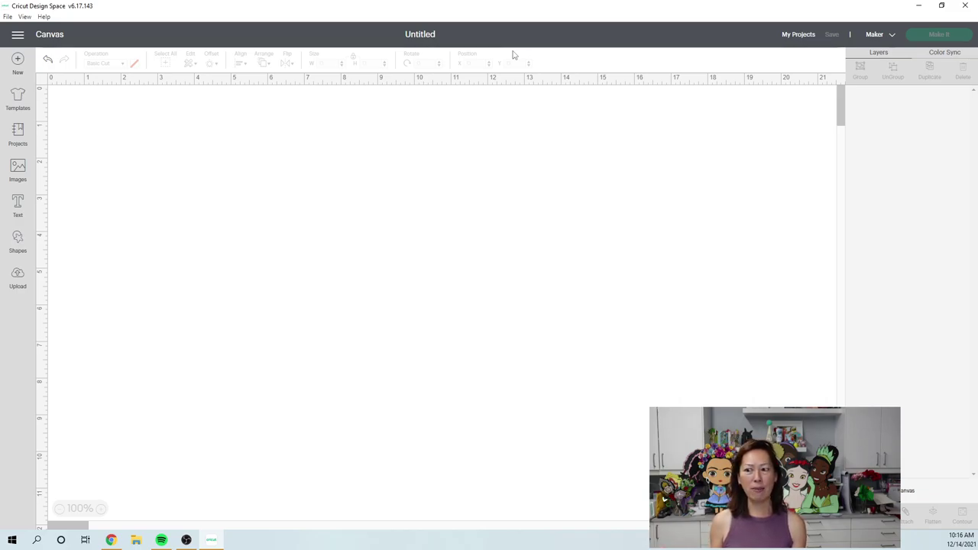
- Start an image upload and choose the layer10 file from the Downloads folder
click(18, 279)
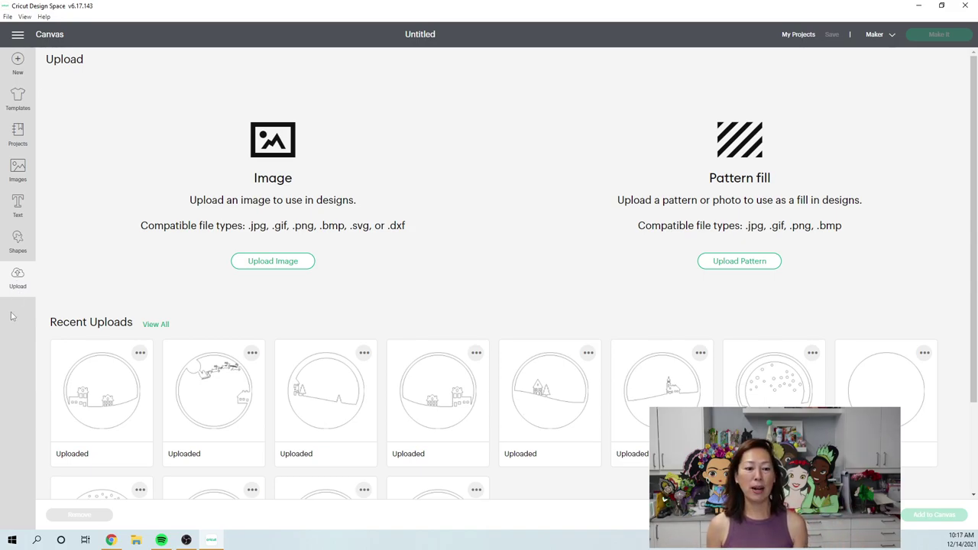
click(292, 267)
click(292, 266)
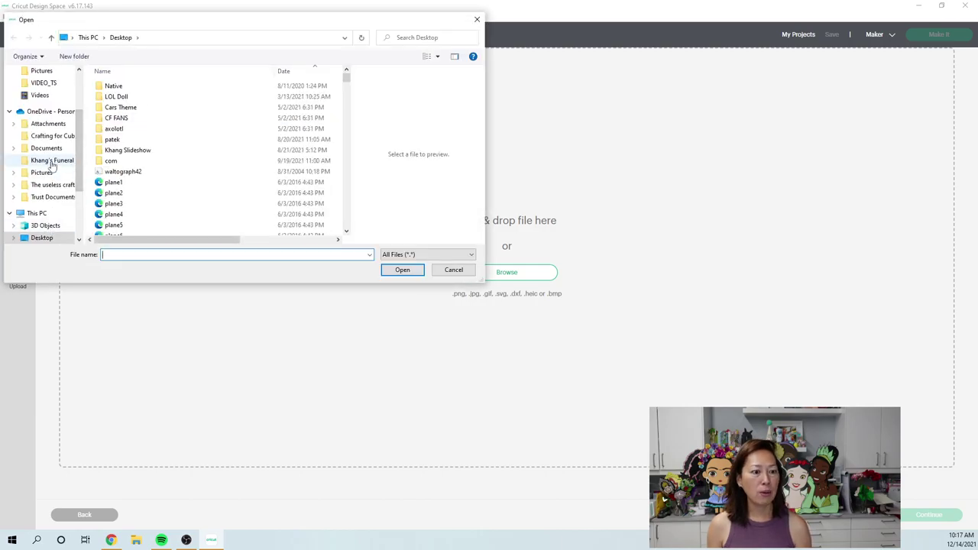
scroll(48, 156, up, 3)
click(55, 103)
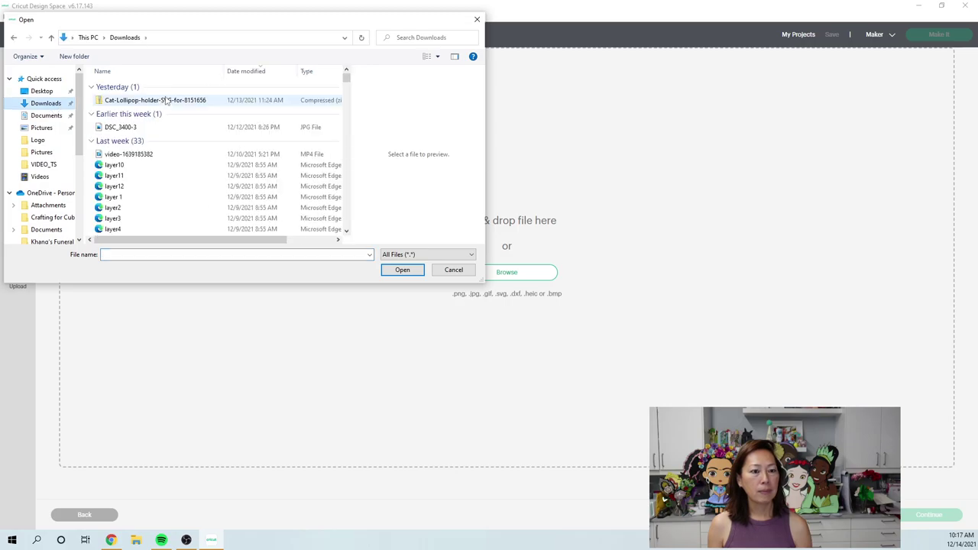
click(120, 169)
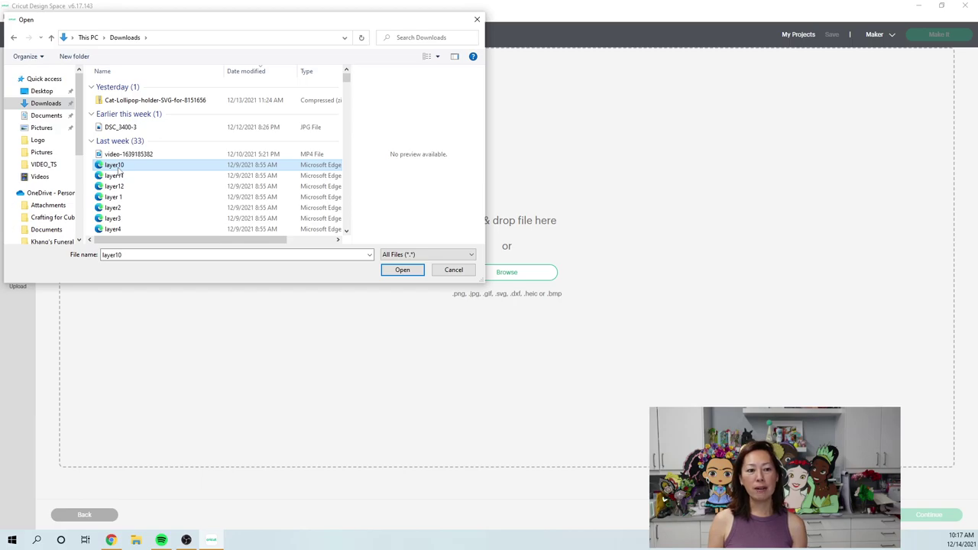
double_click(119, 167)
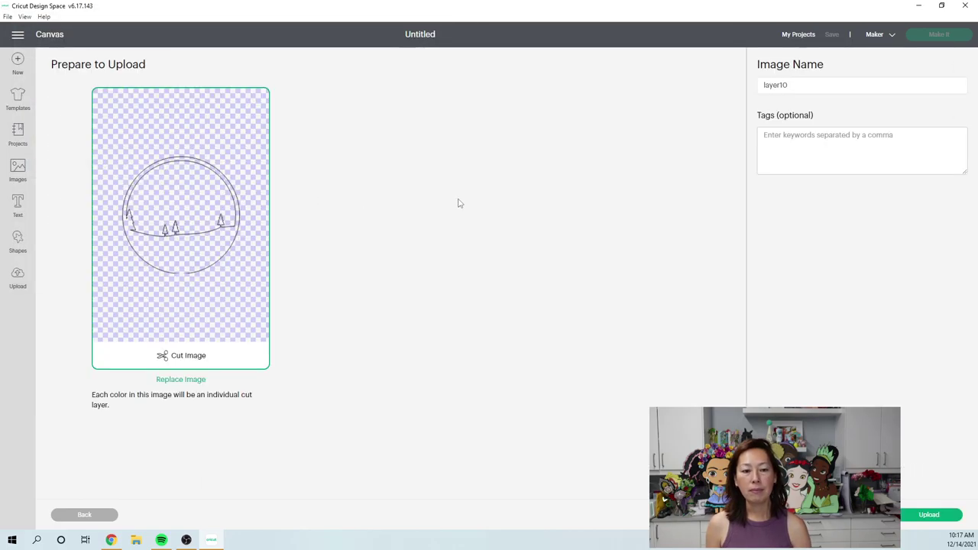
- Extend the image name to "layer10 Layered Christmas Ornament" and upload the image
click(802, 86)
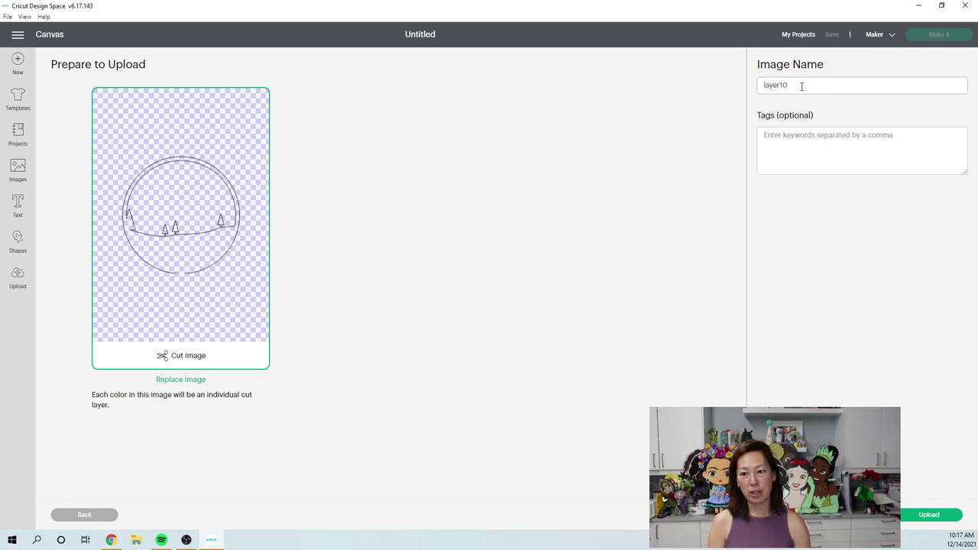
text(Layered Christmas s)
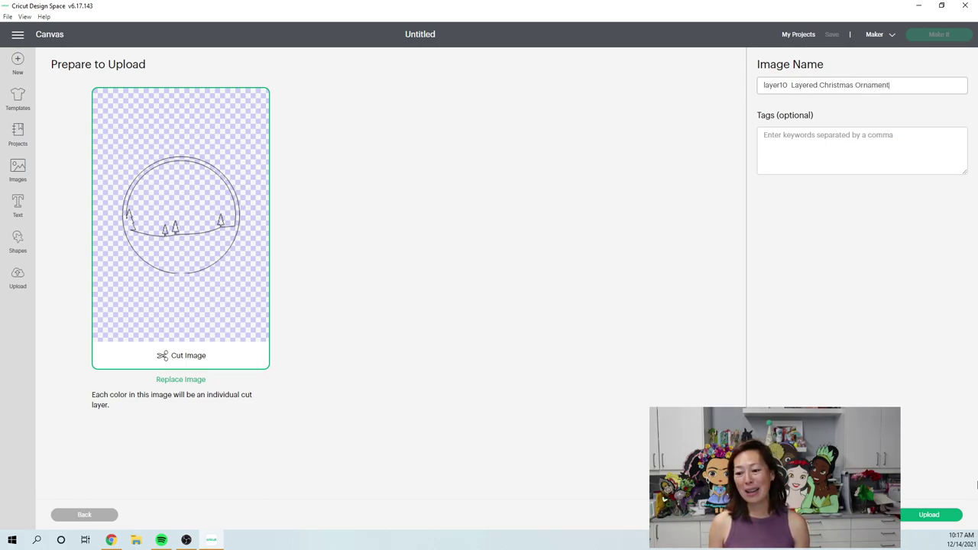
click(920, 516)
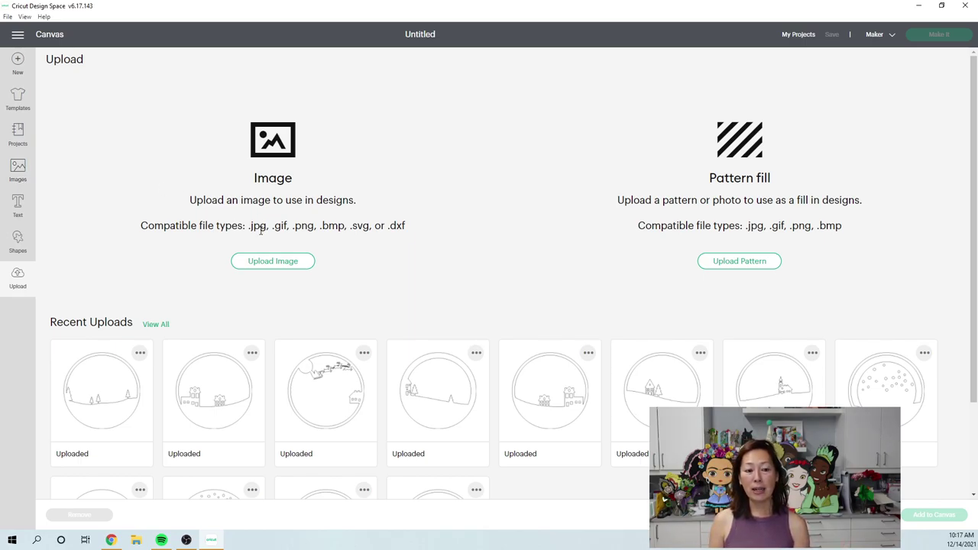
- Select all twelve ornament layer images in the recent uploads and add them to the canvas
scroll(260, 229, down, 3)
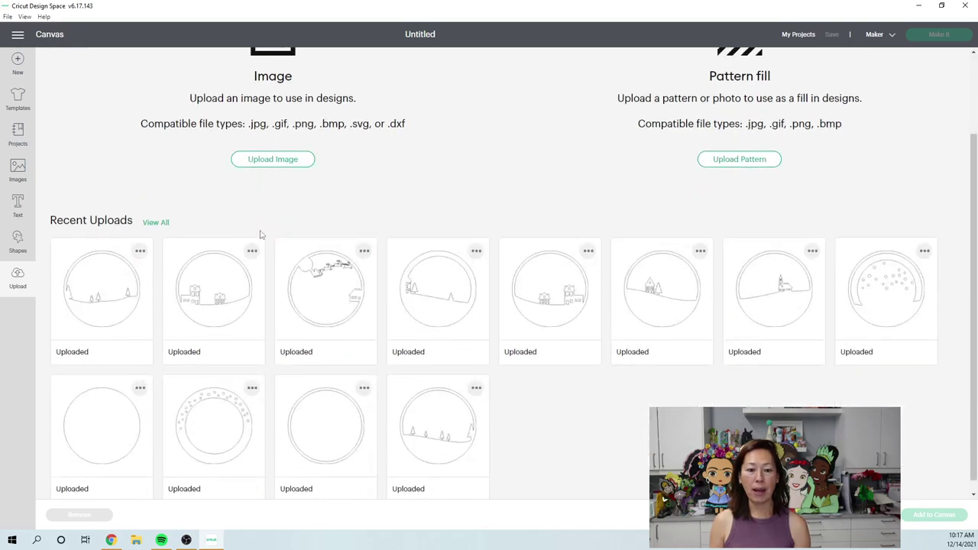
click(138, 305)
click(208, 308)
click(329, 308)
click(426, 311)
click(539, 307)
click(664, 312)
click(776, 305)
click(879, 315)
click(114, 421)
click(218, 435)
click(285, 438)
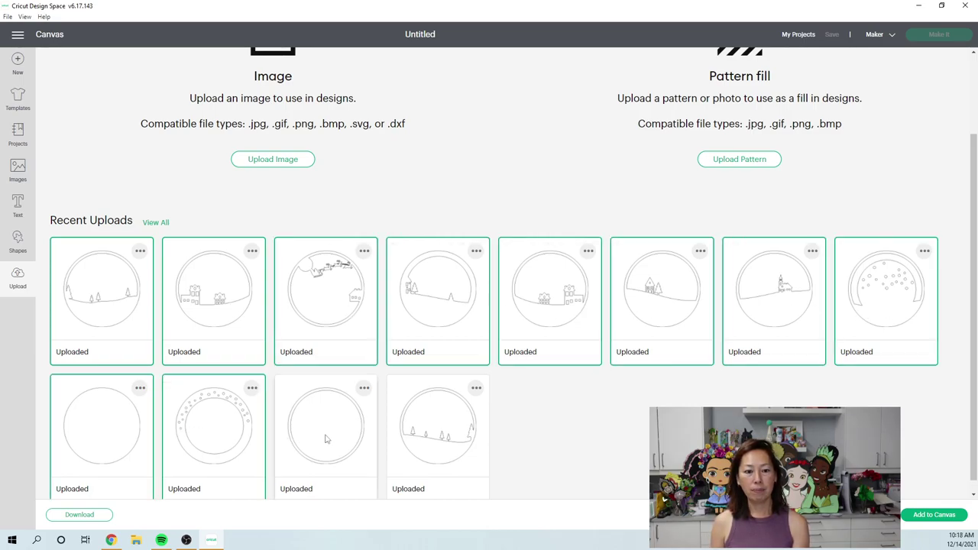
click(431, 448)
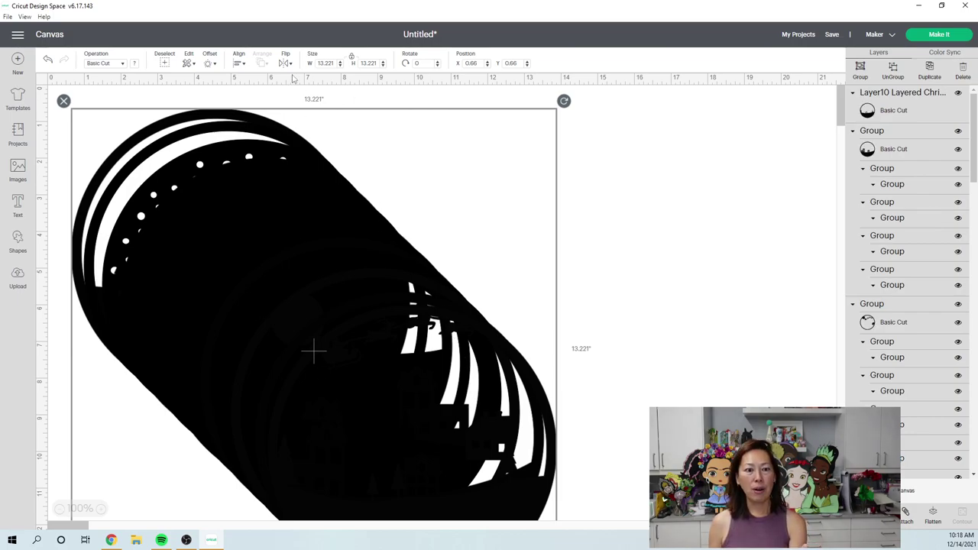
- Center all ornament layers on one another and set their overall width to 5 inches with proportions locked
click(240, 66)
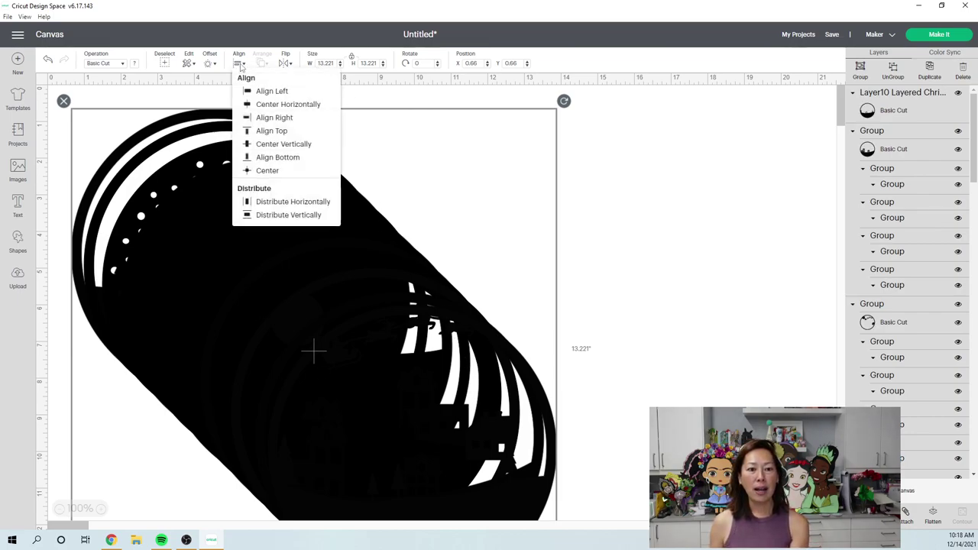
click(257, 168)
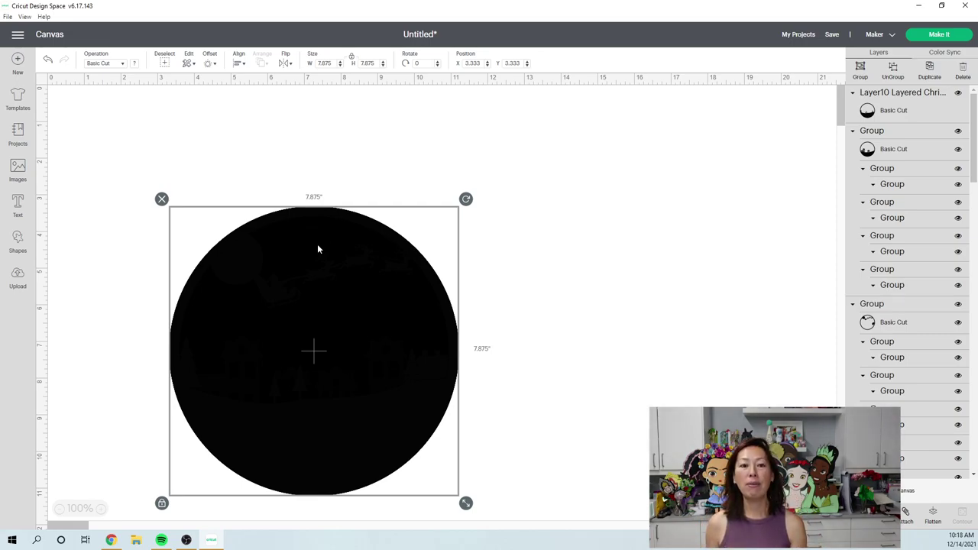
click(324, 64)
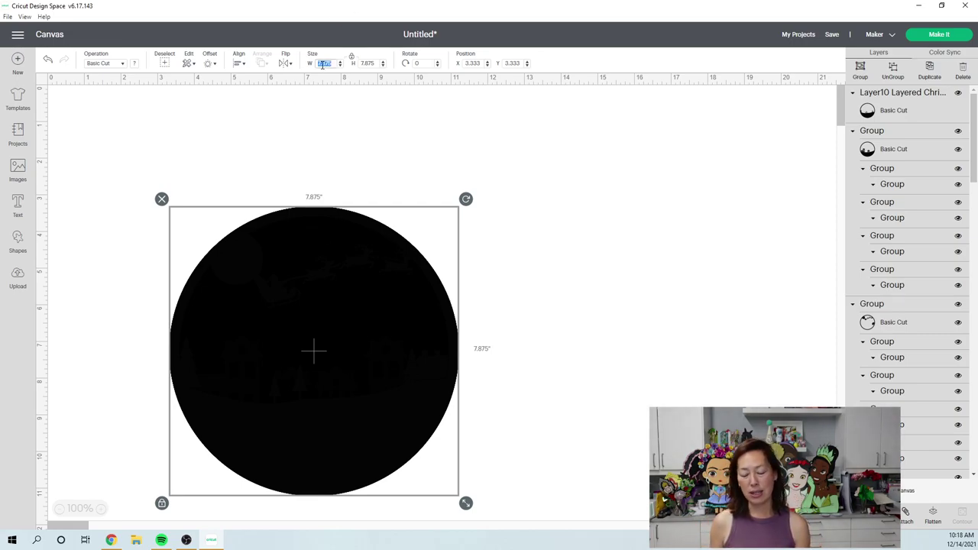
text(5)
key(Tab)
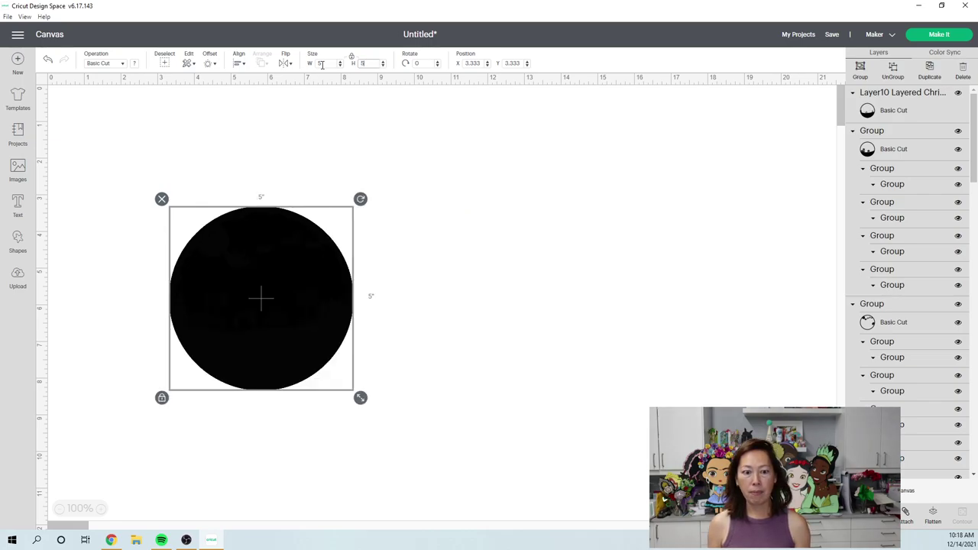
click(757, 174)
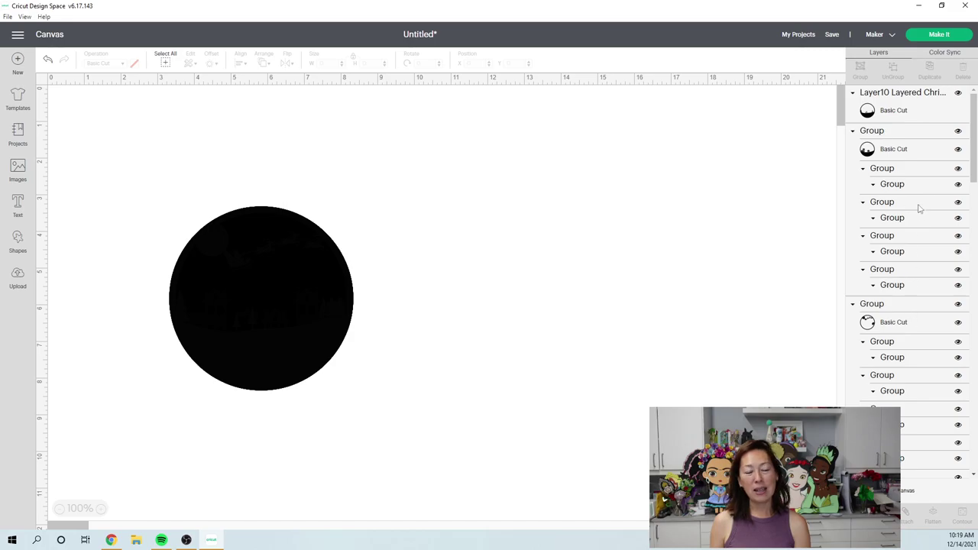
- Delete one empty subgroup from the group of the layer 9 ornament image
click(896, 151)
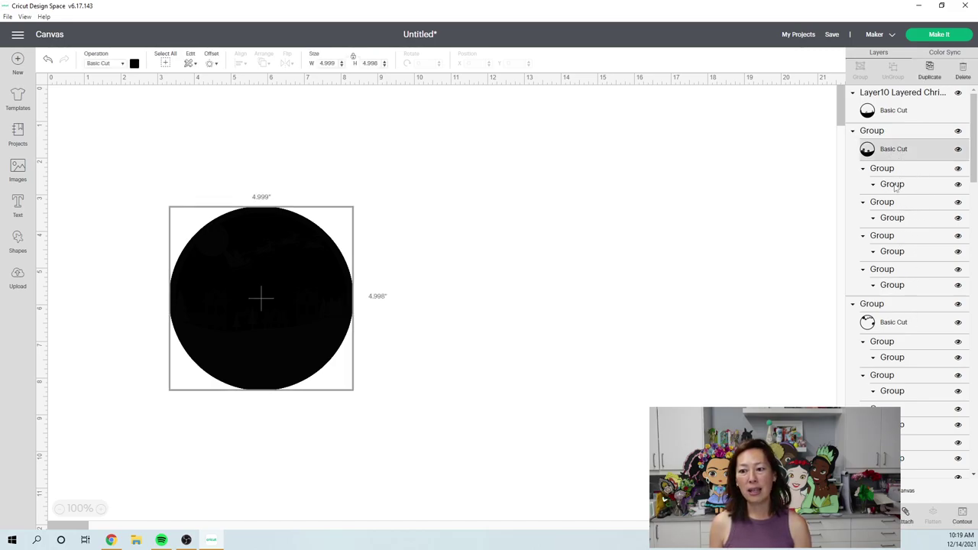
click(896, 183)
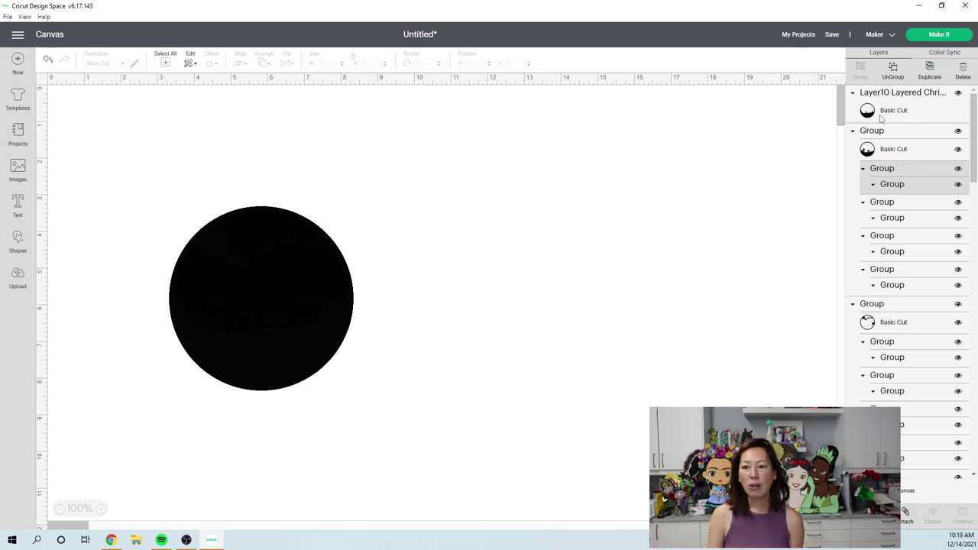
key(Delete)
- Delete the remaining empty subgroups under the layer 9 image and all empty subgroups under the layer 8 image
click(898, 183)
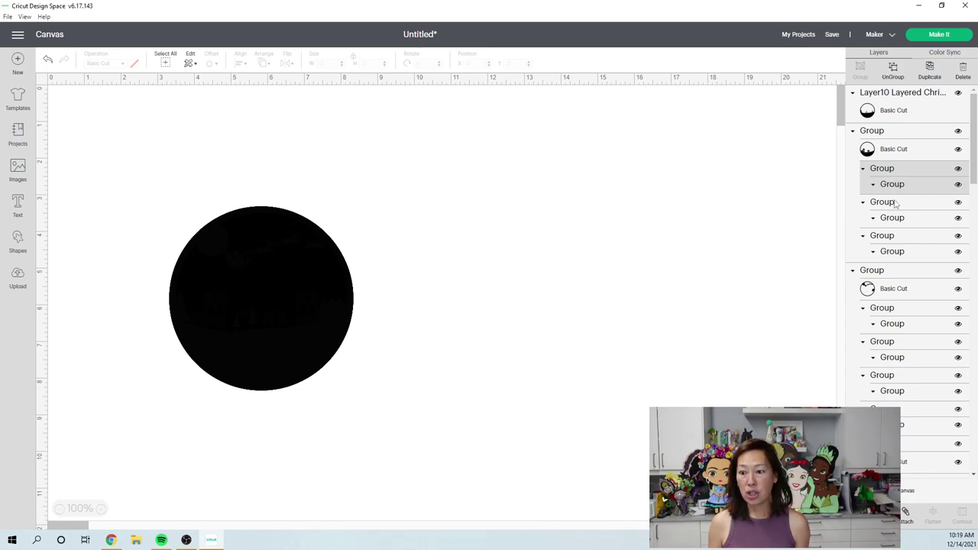
shift+click(896, 211)
shift+click(901, 249)
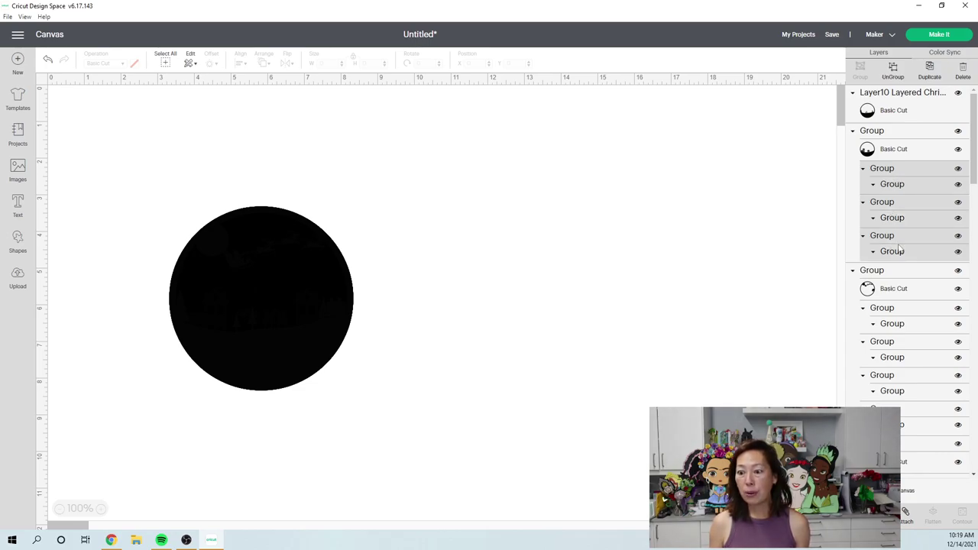
shift+click(902, 325)
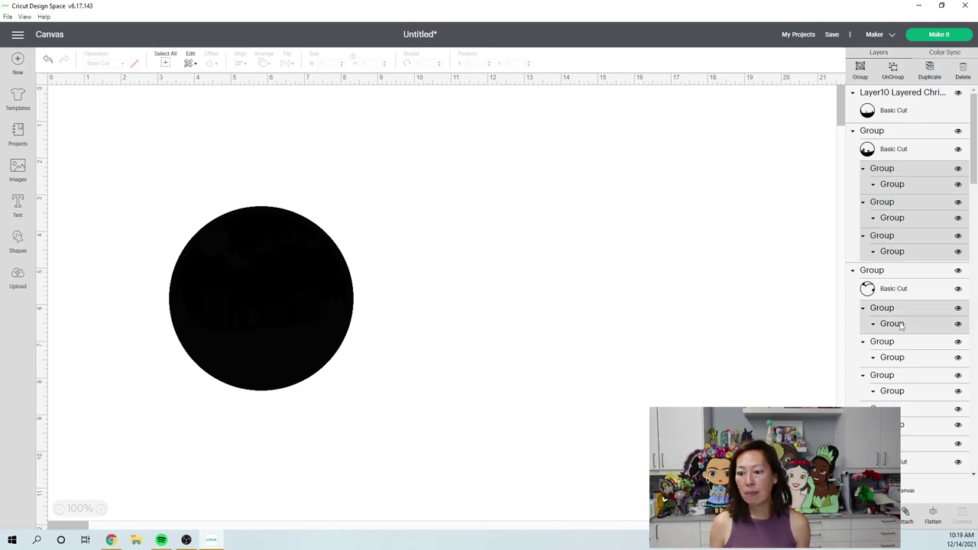
shift+click(897, 393)
shift+click(896, 425)
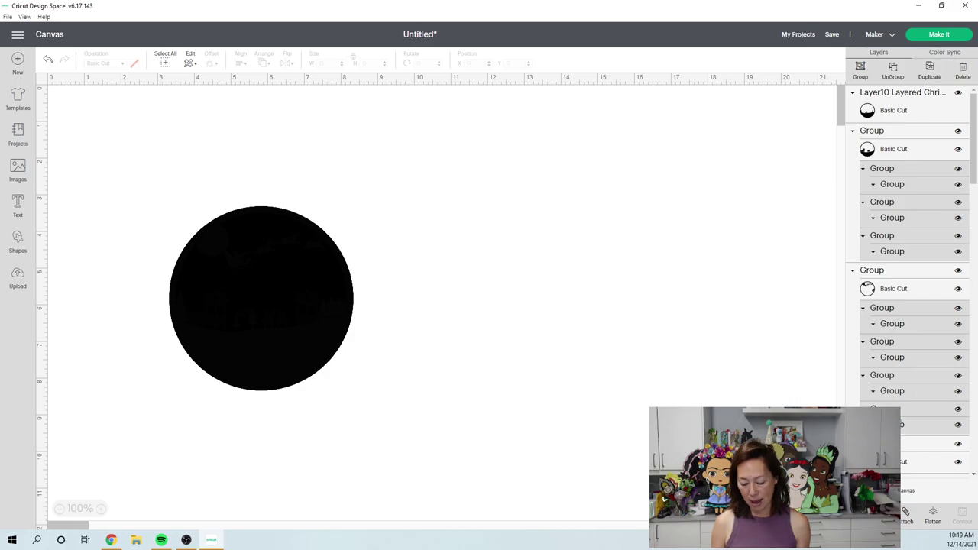
key(ctrl+g)
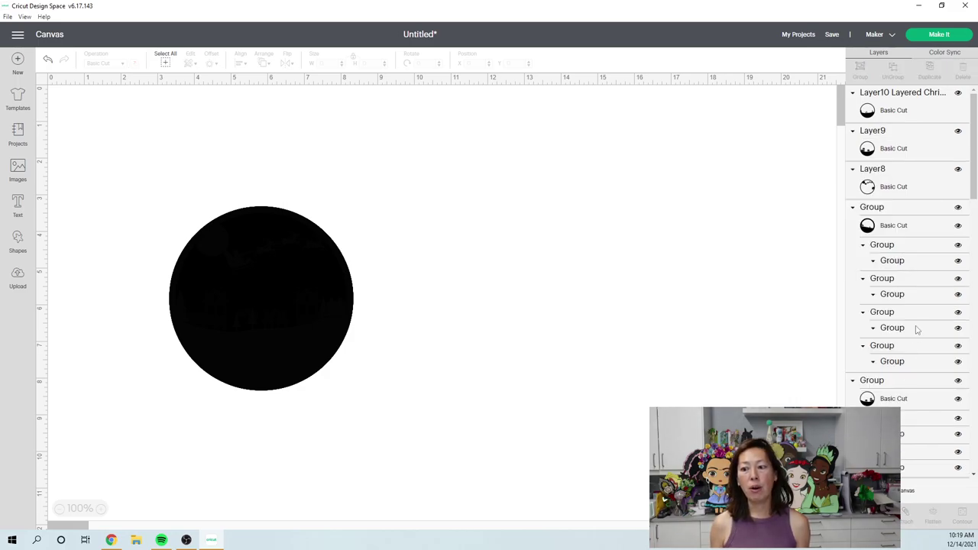
- Delete all empty subgroups under the layer 7 and layer 6 ornament images
click(891, 261)
shift+click(892, 291)
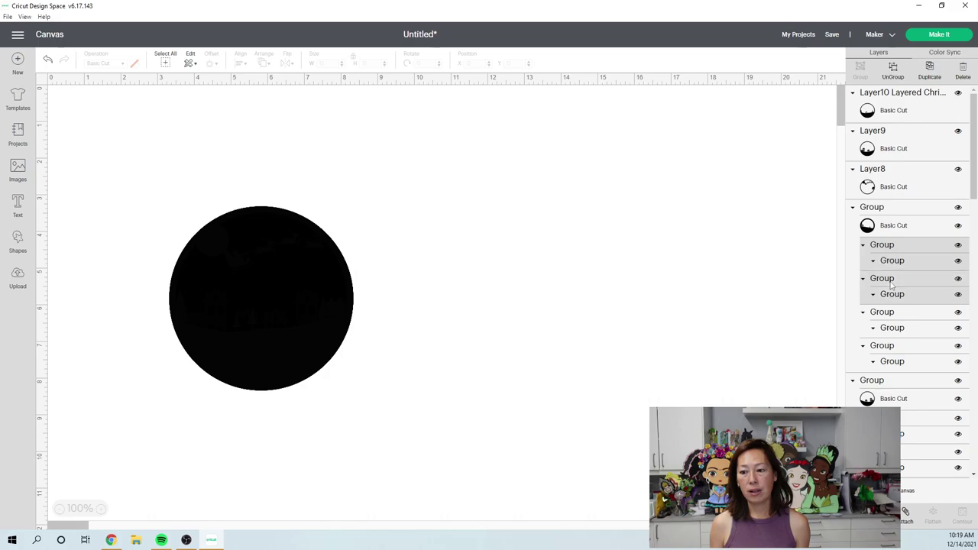
shift+click(893, 327)
shift+click(906, 364)
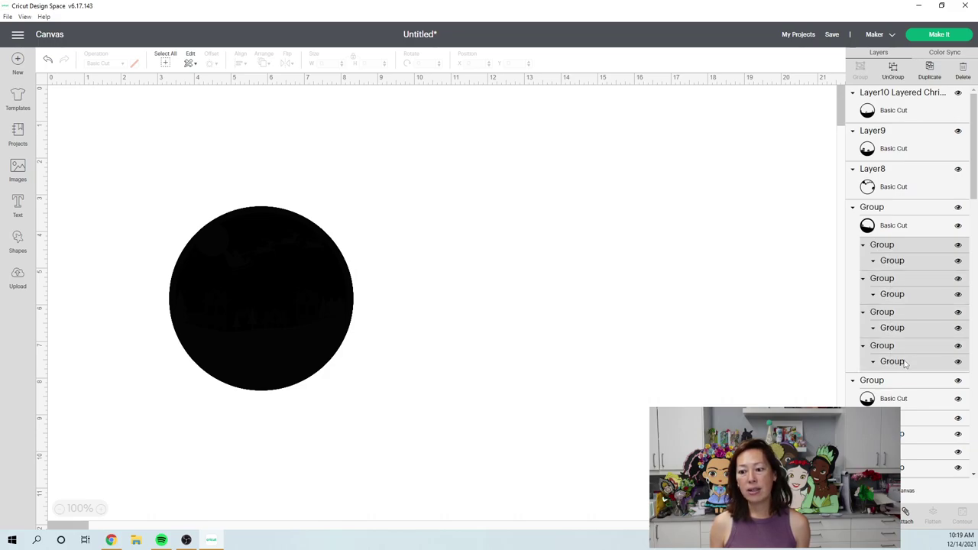
scroll(906, 364, down, 2)
shift+click(891, 332)
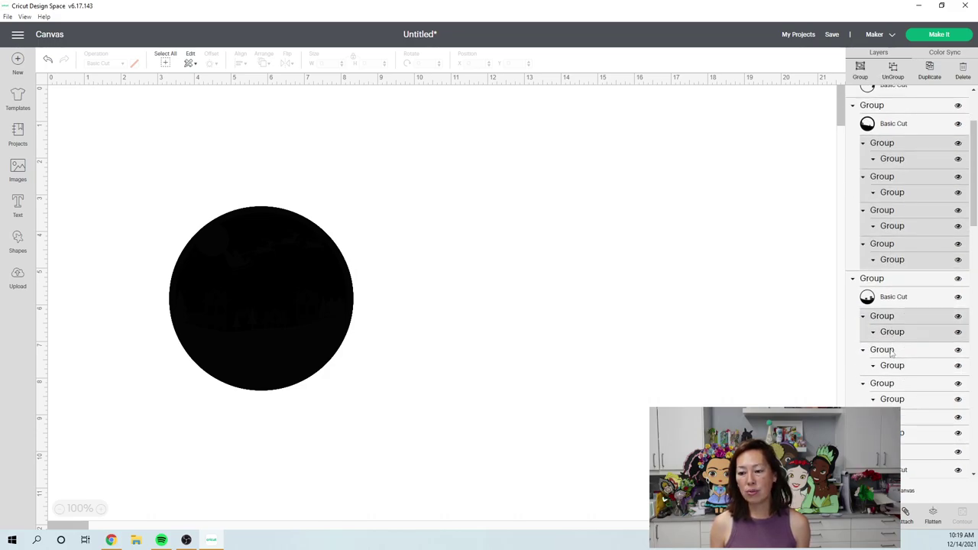
shift+click(892, 366)
shift+click(892, 396)
shift+click(892, 428)
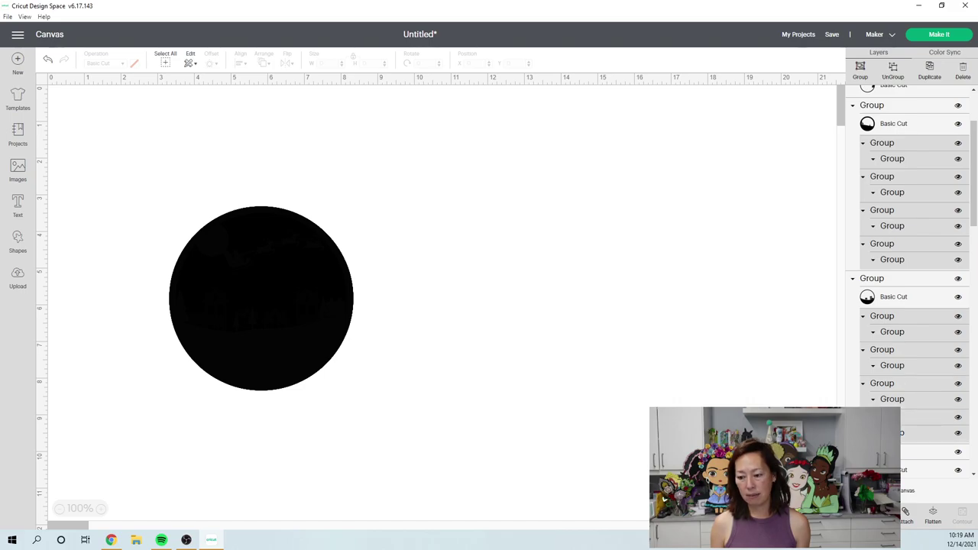
key(ctrl+g)
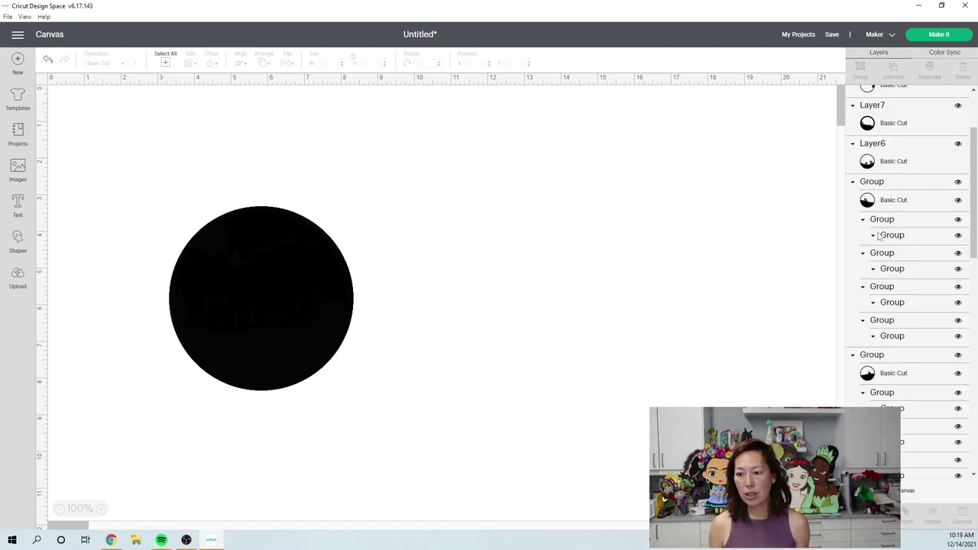
- Delete all empty subgroups under the layer 5 and layer 4 ornament images
shift+click(879, 237)
shift+click(883, 262)
shift+click(883, 300)
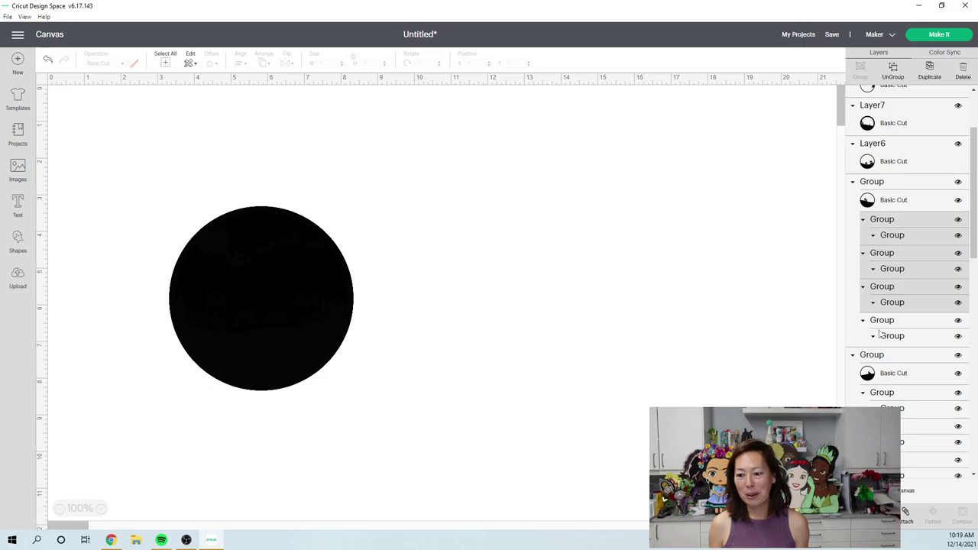
shift+click(881, 334)
shift+click(881, 396)
shift+click(886, 428)
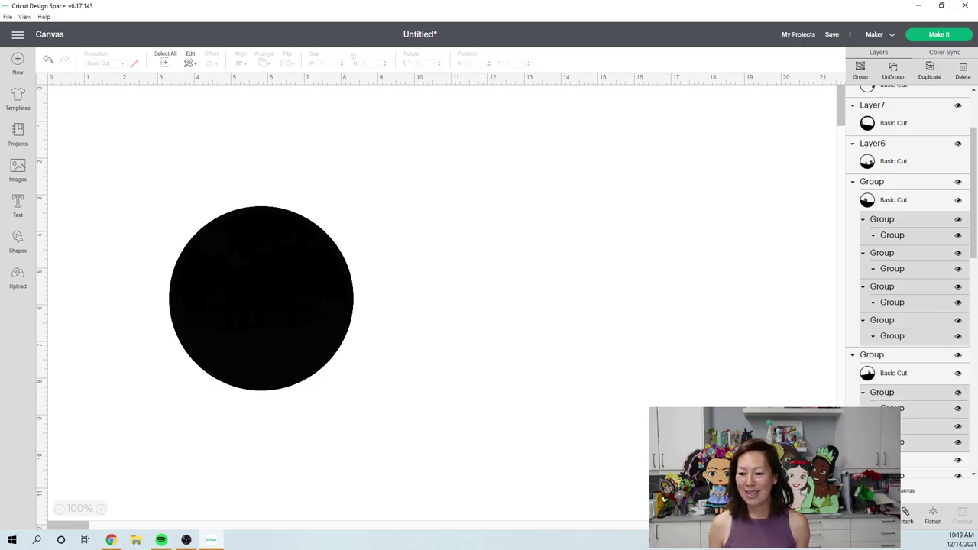
shift+click(887, 459)
key(ctrl+g)
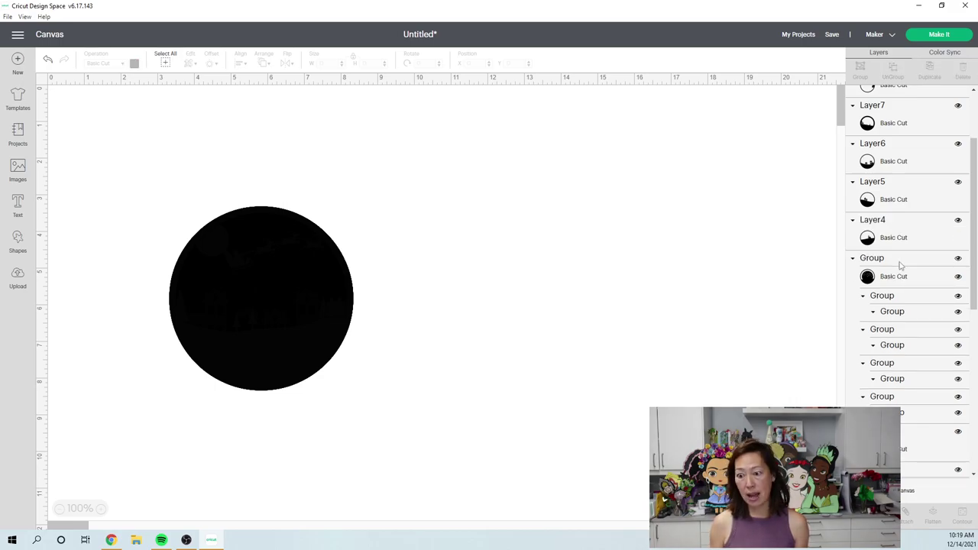
- Delete the four empty subgroups under the layer 3 ornament image
click(894, 313)
shift+click(896, 340)
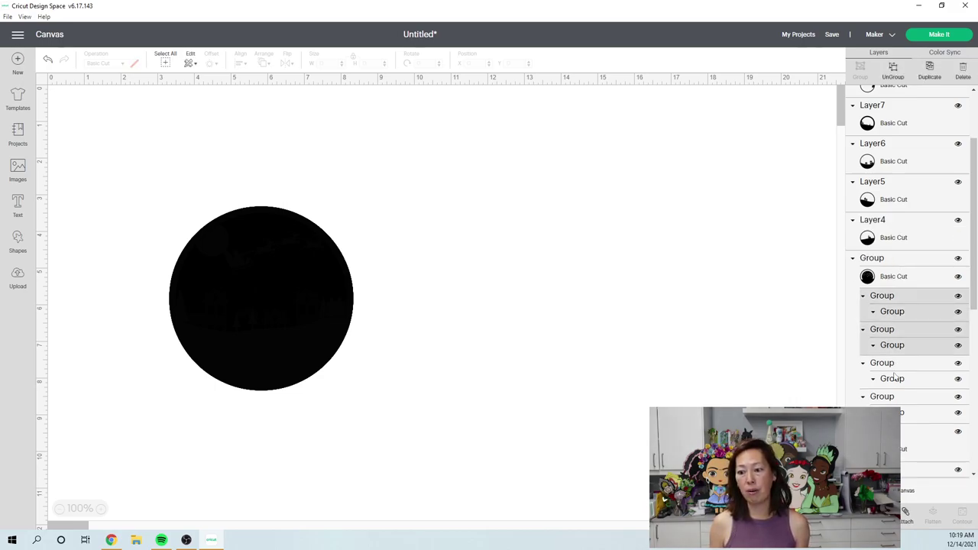
shift+click(896, 376)
shift+click(895, 405)
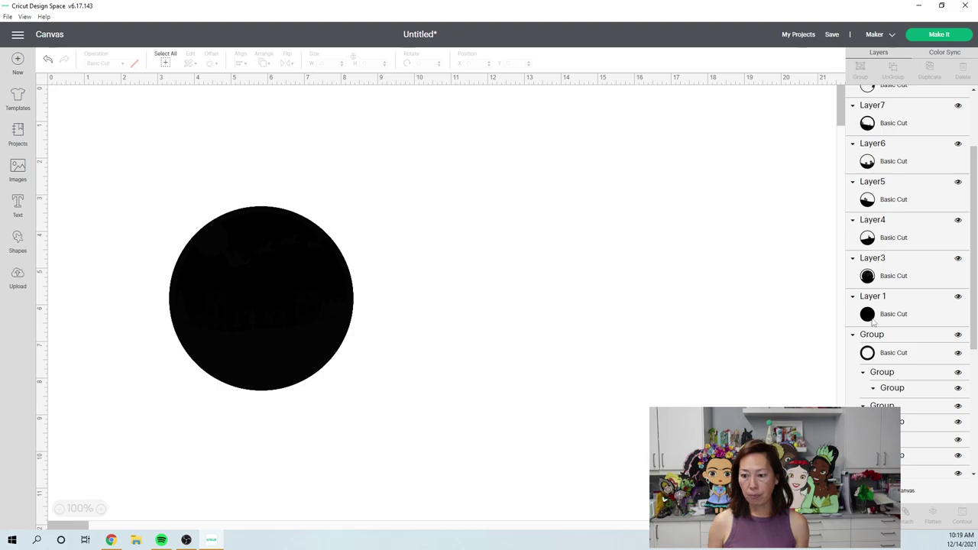
- Delete the four empty subgroups under the thick ring image of layer 2
scroll(891, 284, down, 5)
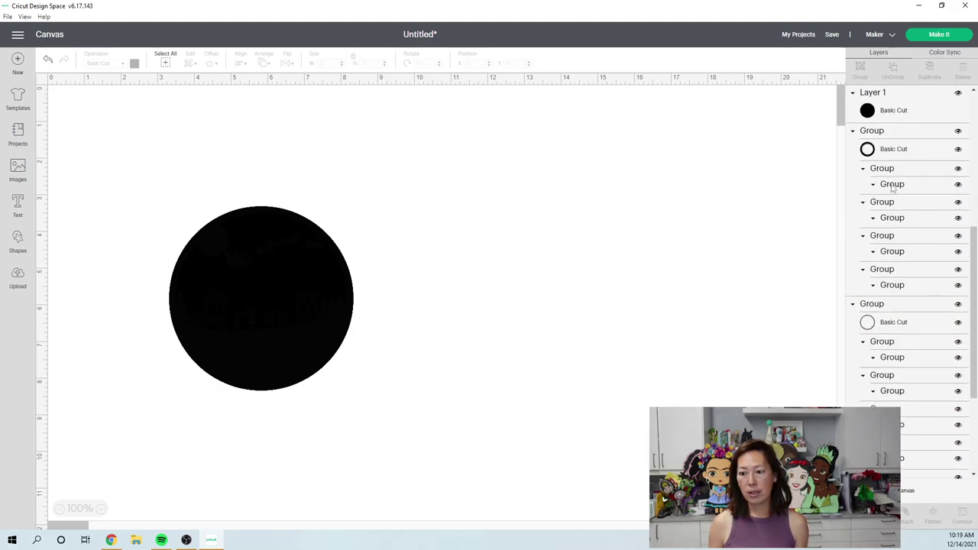
click(893, 190)
shift+click(906, 204)
shift+click(907, 238)
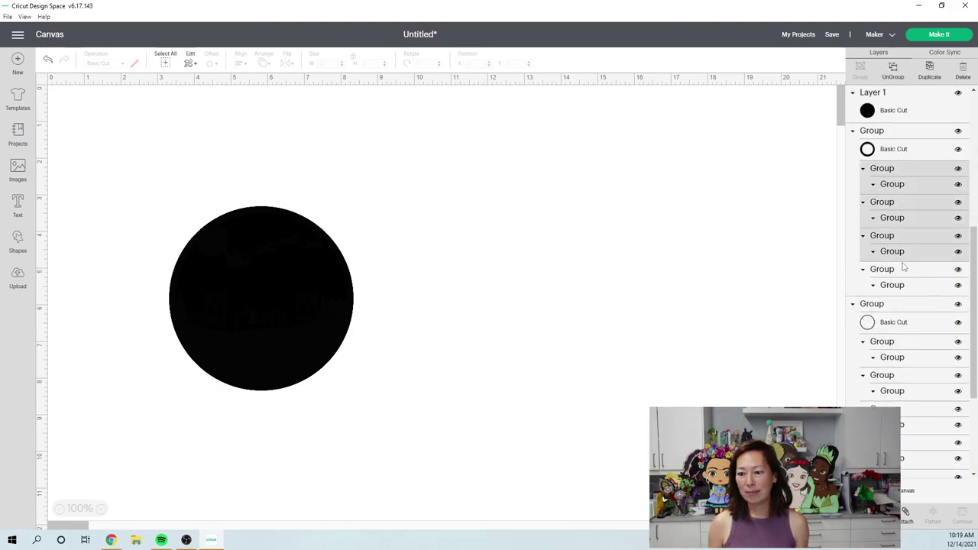
shift+click(904, 269)
key(ctrl+shift+g)
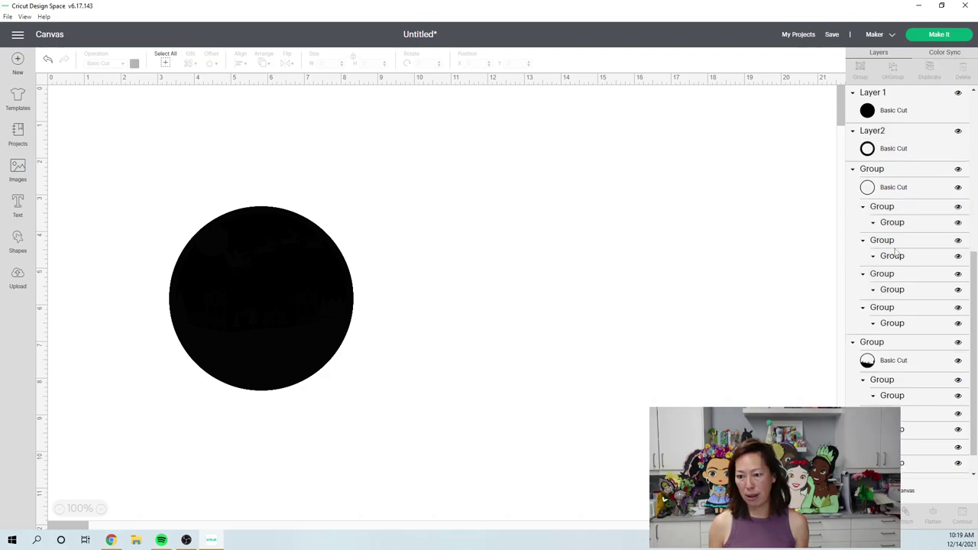
- Delete the four empty subgroups under the thin ring image of layer 12
click(898, 226)
shift+click(901, 245)
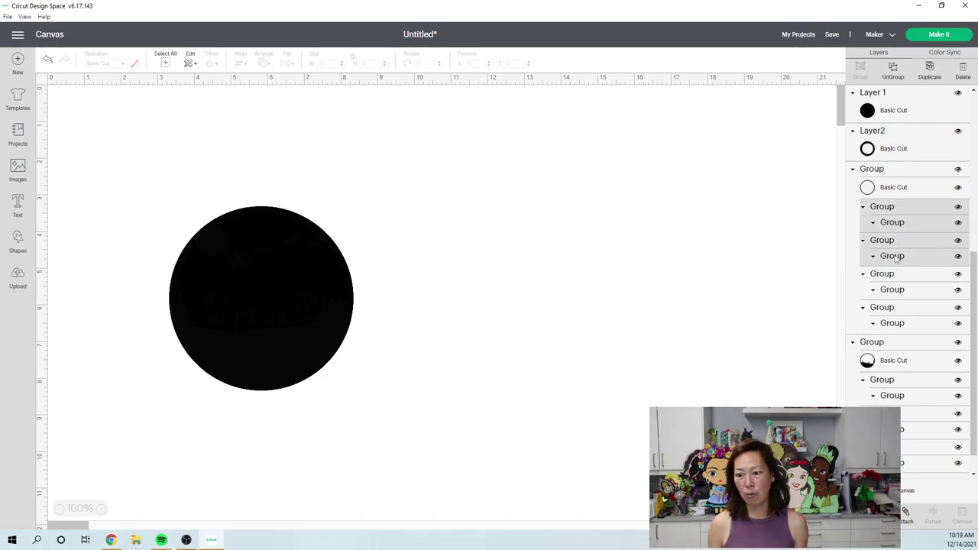
shift+click(893, 288)
shift+click(883, 312)
key(ctrl+shift+g)
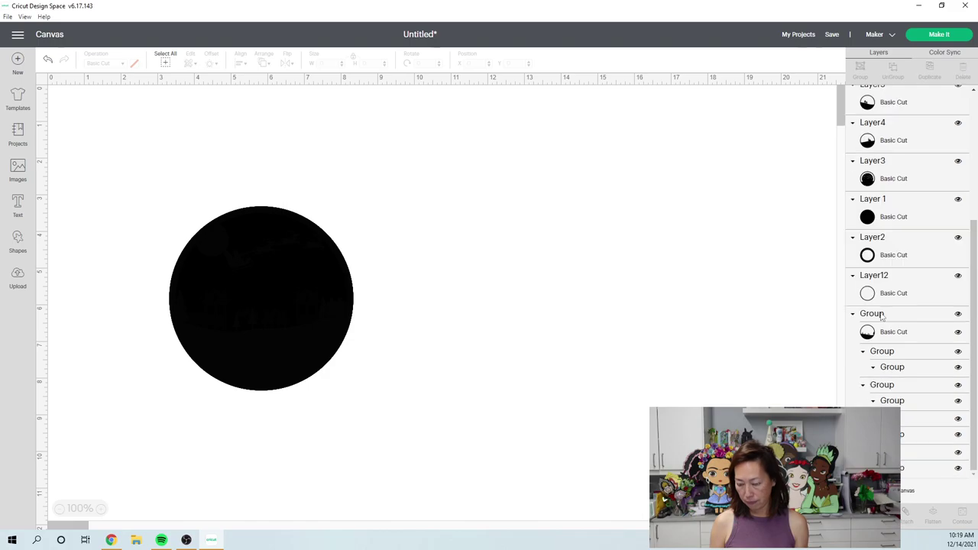
- Delete the four empty subgroups under the last ornament image, listed below Layer12
click(881, 375)
shift+click(883, 395)
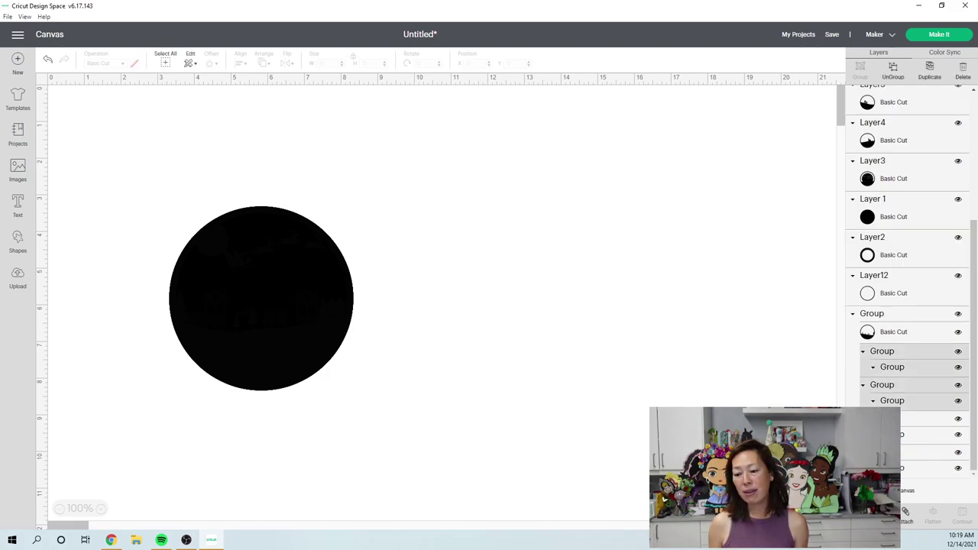
shift+click(883, 418)
shift+click(883, 452)
key(ctrl+shift+g)
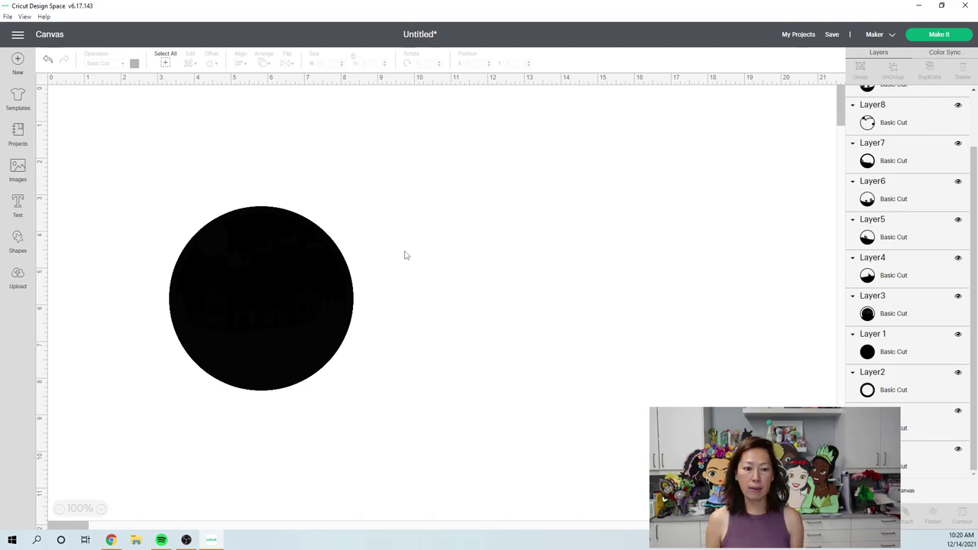
- Move Layer10, Layer9 and Layer8 off the stacked ornament to separate places on the canvas
click(279, 272)
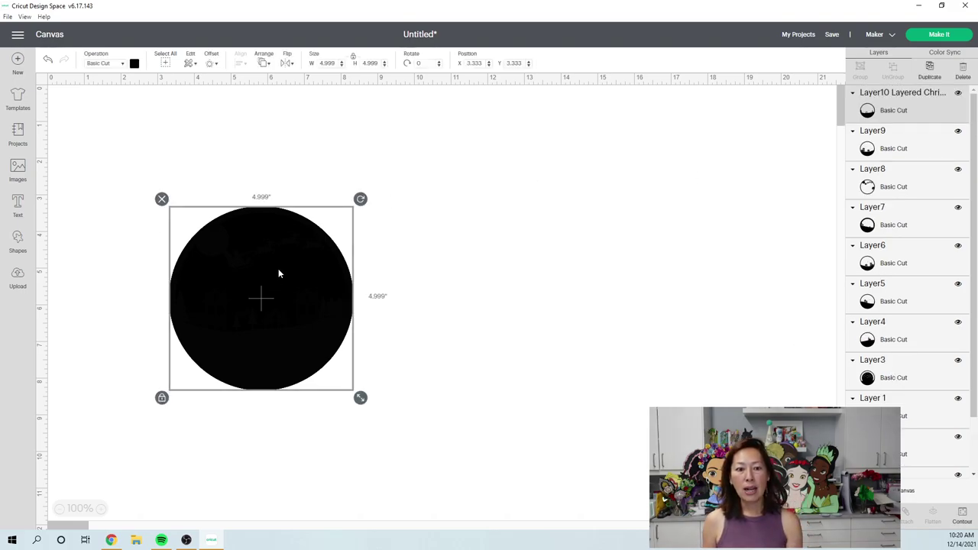
click(474, 258)
drag(289, 274, 438, 183)
drag(280, 291, 492, 455)
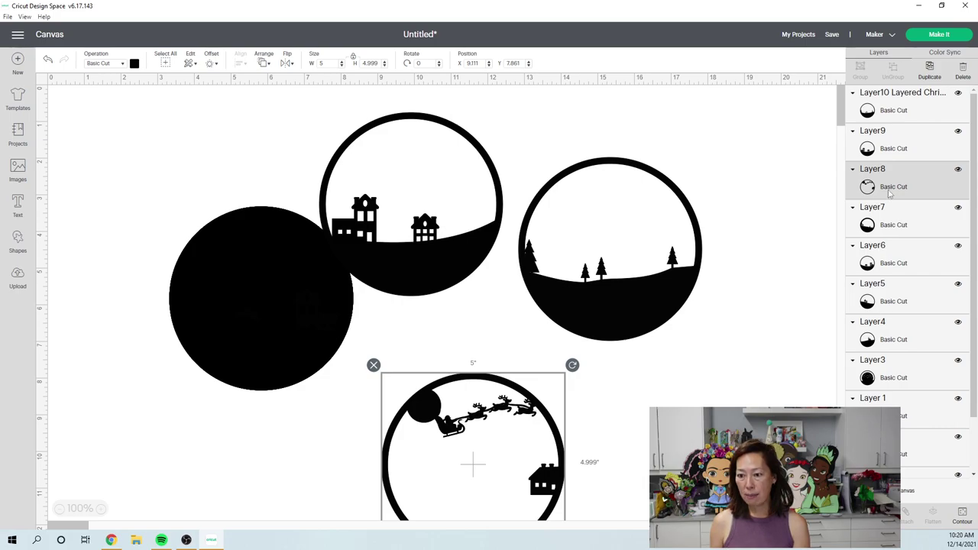
- Switch to the Creative Fabrica product page in Chrome, view the image showing each layer's color, and return to Cricut Design Space
click(113, 541)
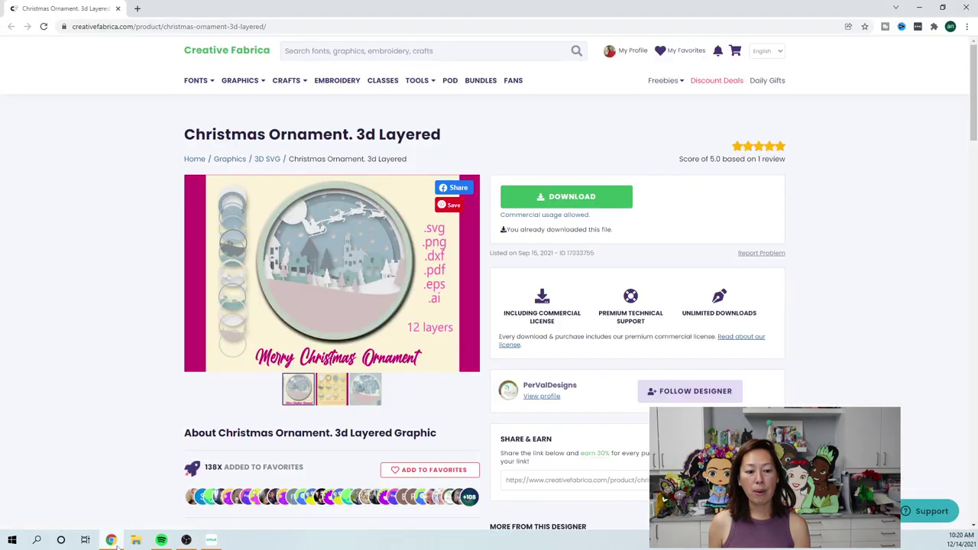
click(332, 393)
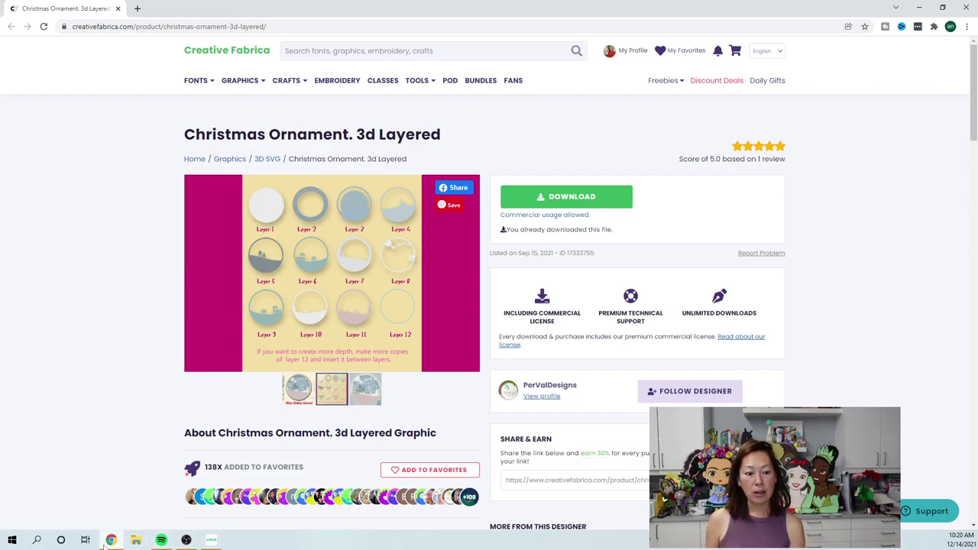
click(211, 540)
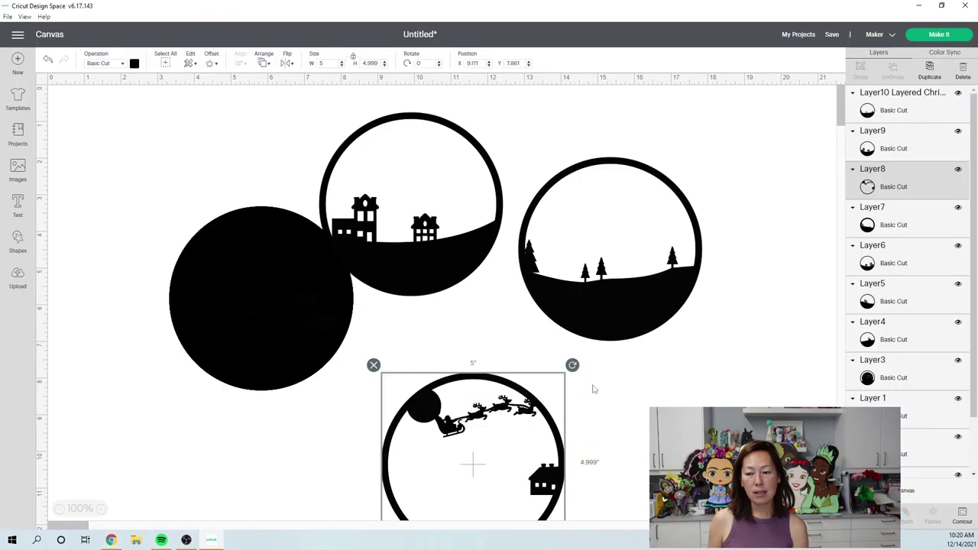
- Set the material color of Layer 1, Layer7 and Layer8 to white, and of Layer10 to light purple-blue
click(901, 219)
shift+click(900, 195)
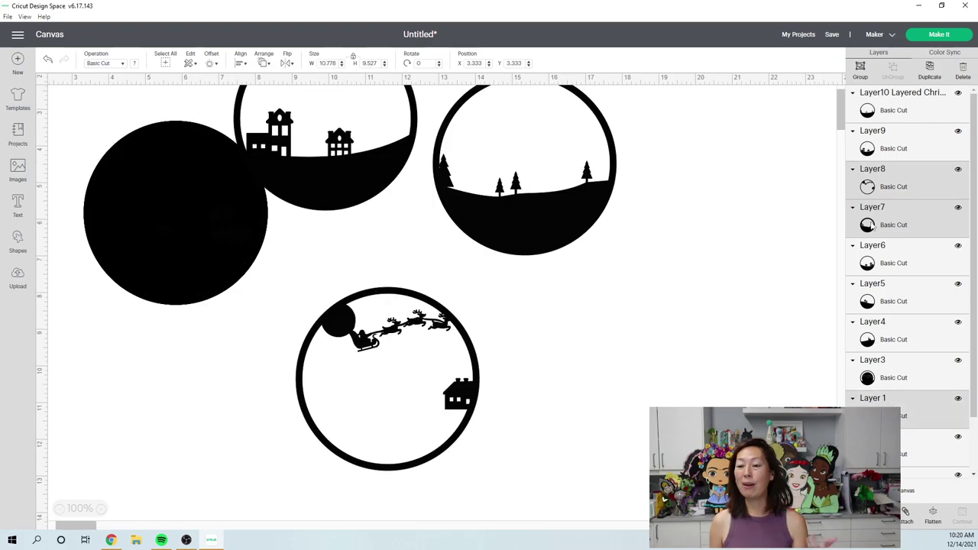
click(168, 58)
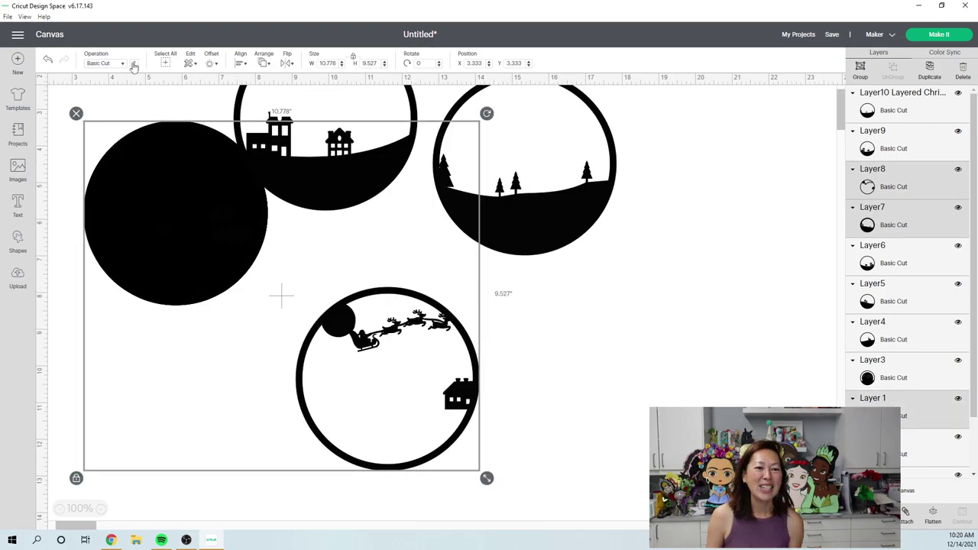
click(135, 64)
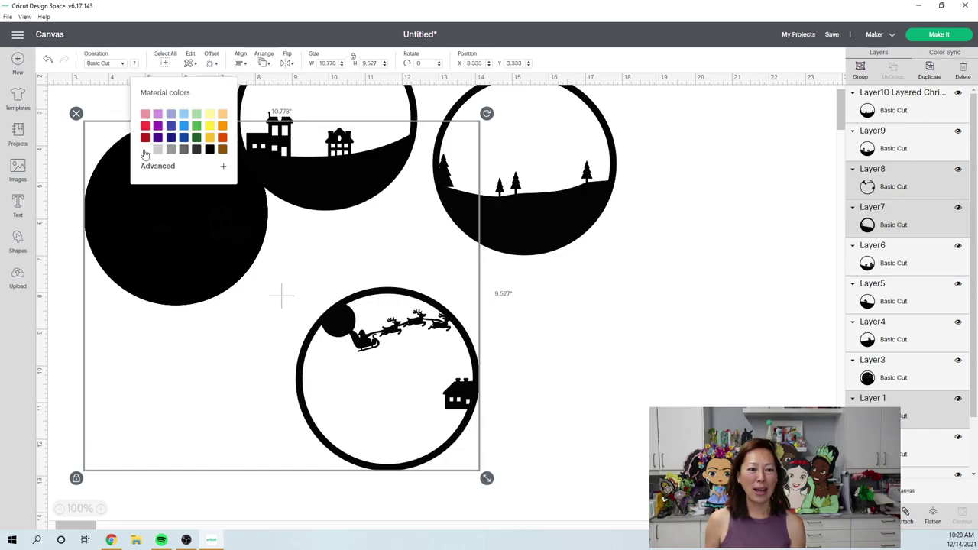
click(146, 149)
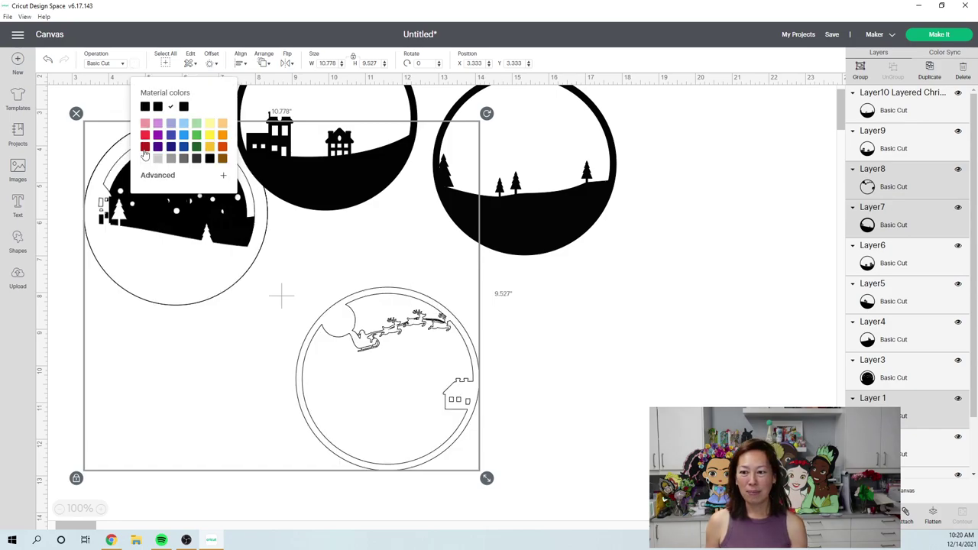
click(898, 113)
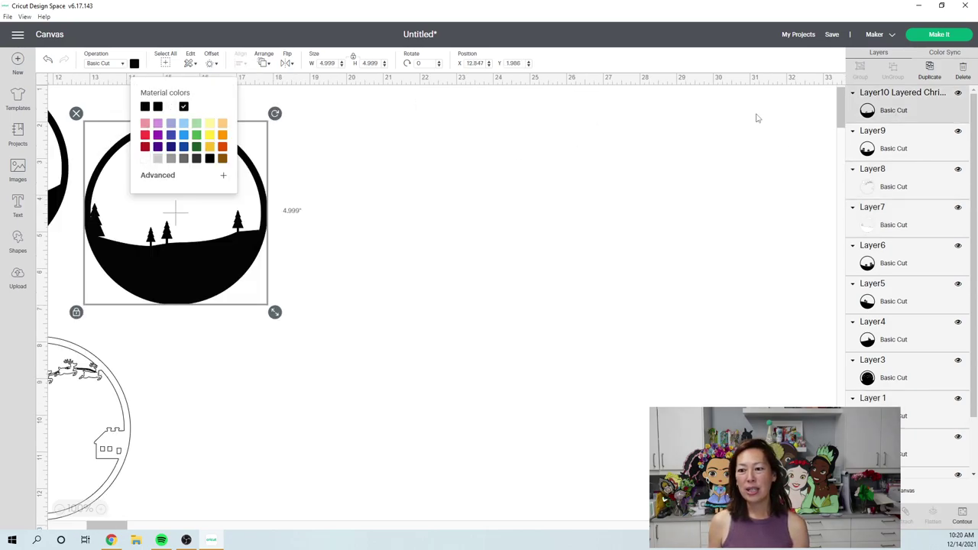
click(172, 124)
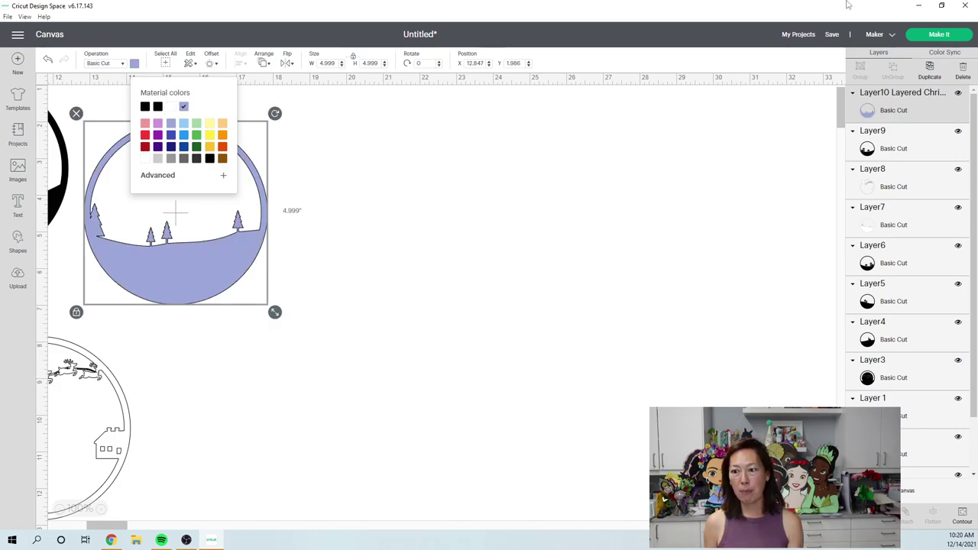
- Preview how the colored layers are arranged on the cutting mats and return to the canvas
click(929, 37)
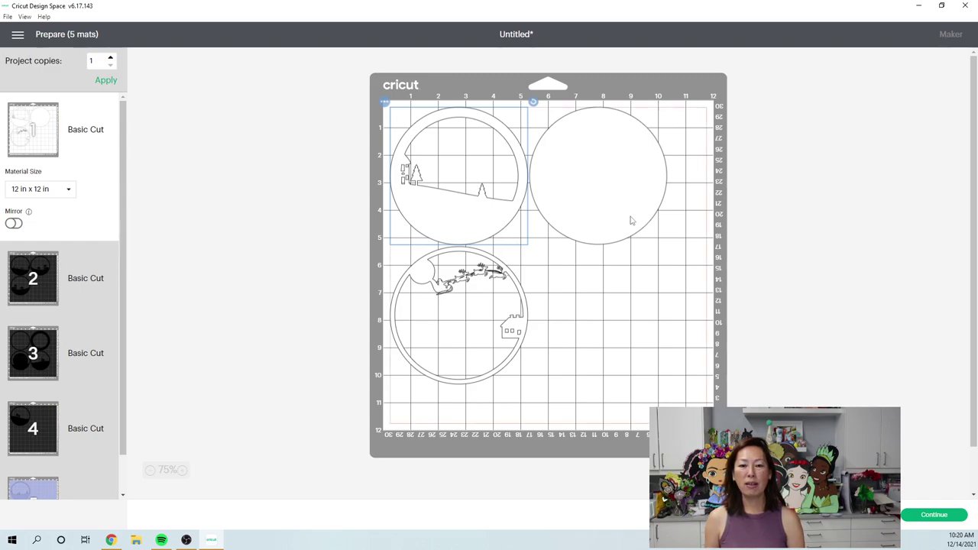
scroll(18, 313, down, 1)
scroll(21, 320, up, 1)
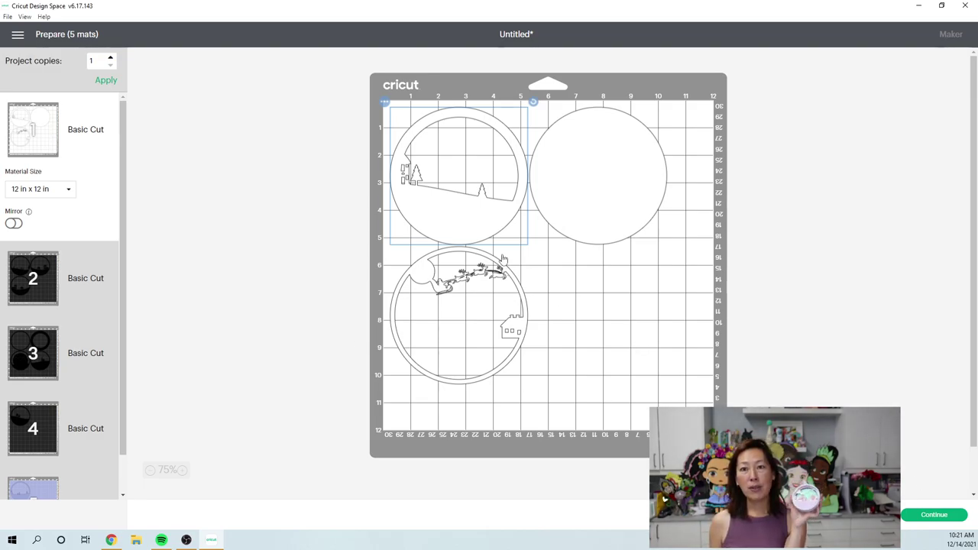
key(Escape)
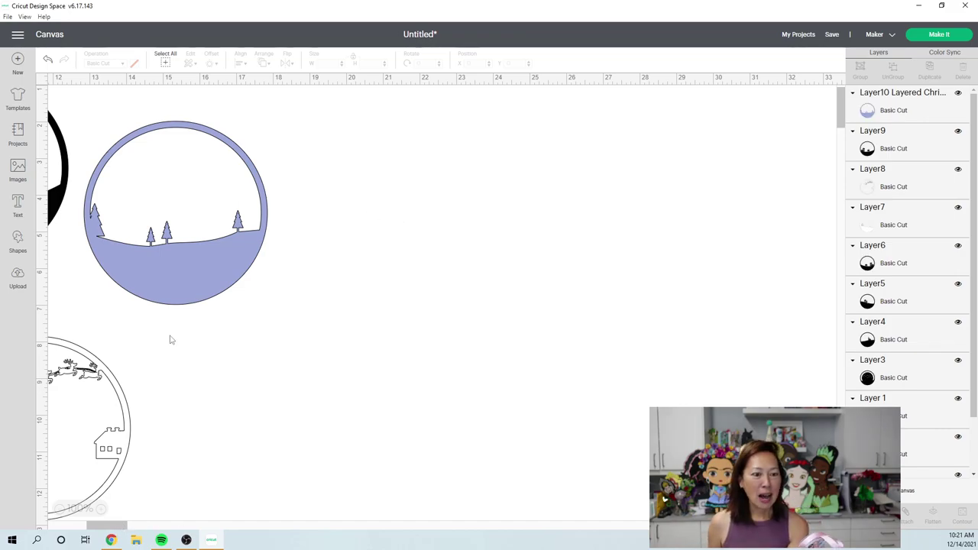
- Move the light purple-blue Layer10 ornament away from the other layers, to about X 21.06 and Y 1.93
click(222, 294)
drag(192, 273, 495, 272)
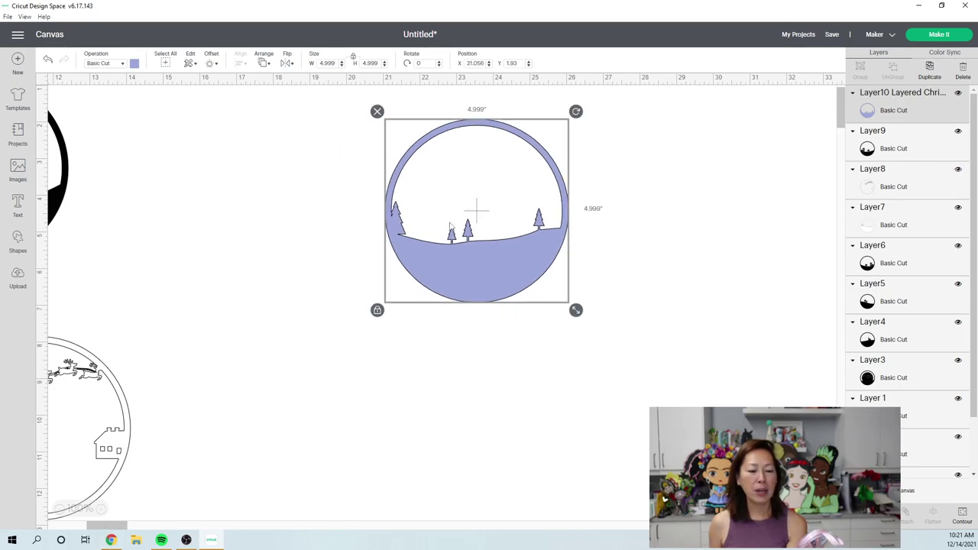